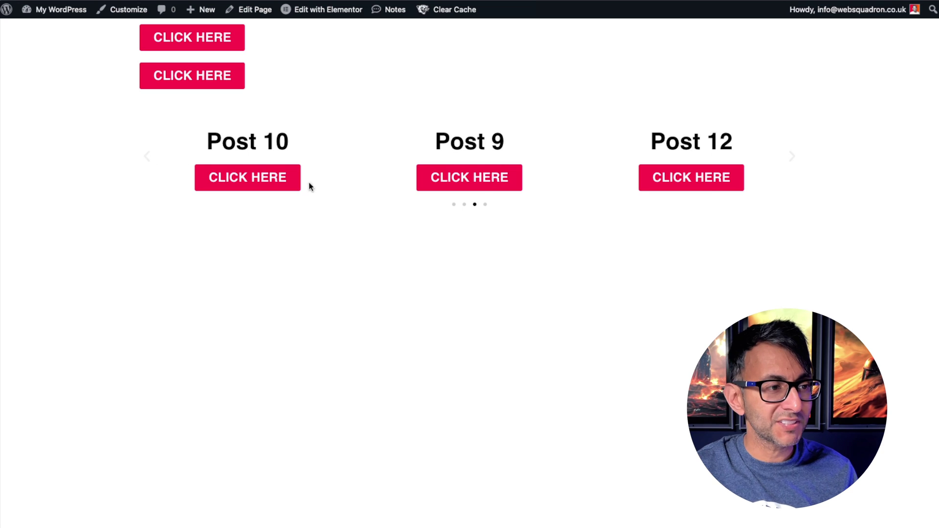
- Test two carousel posts' popups, Stay in the Loop and Post 11's special offer, closing each
left_click(688, 177)
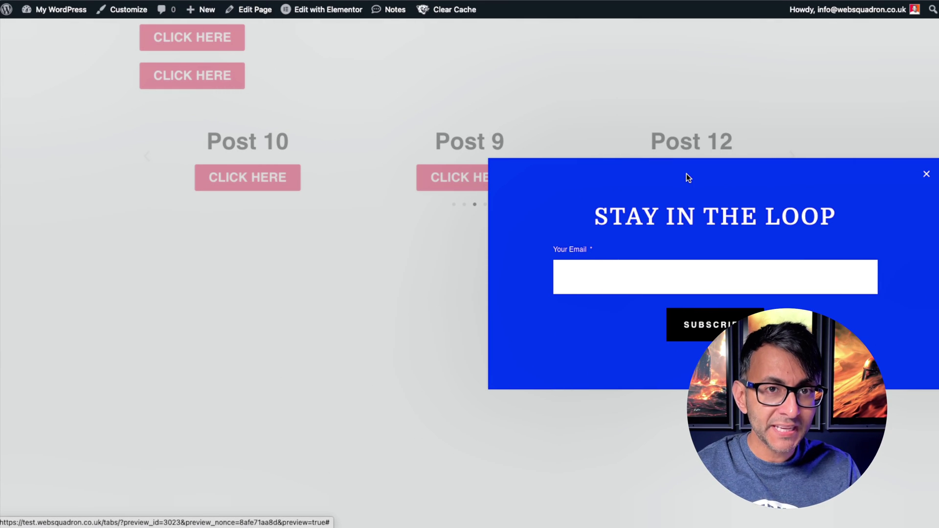
left_click(926, 174)
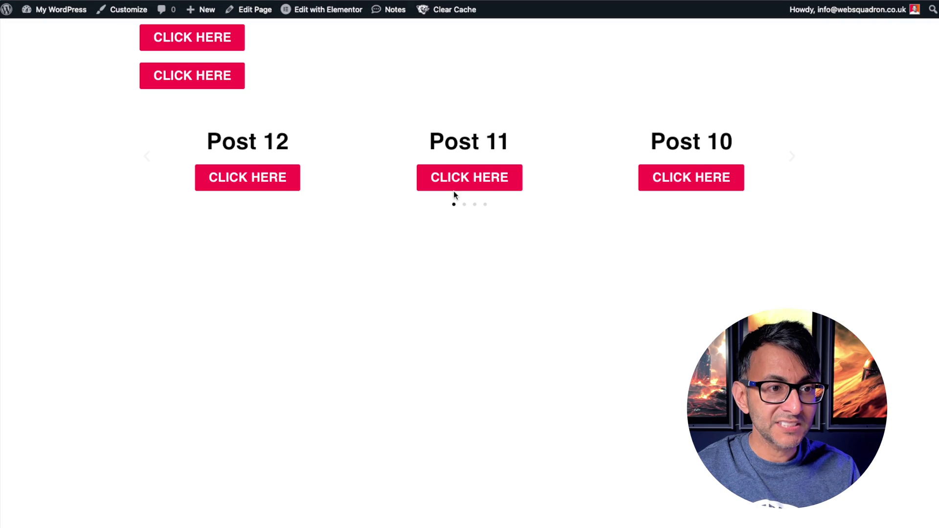
left_click(457, 185)
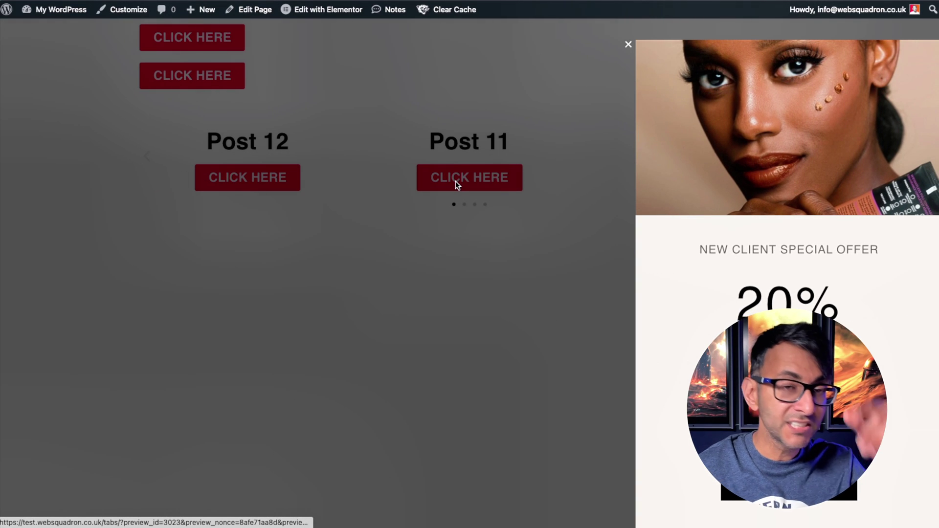
left_click(628, 45)
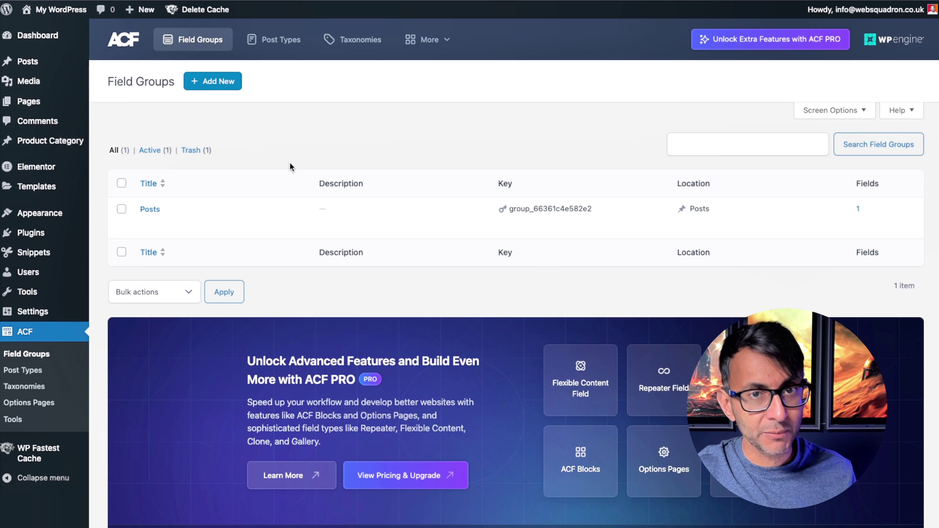
- Open the Posts field group for editing
mouse_move(147, 215)
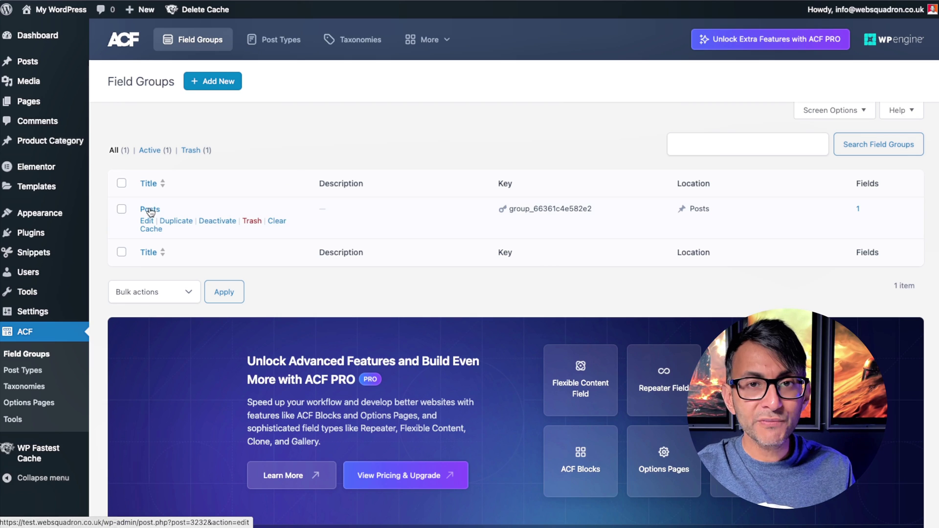
left_click(147, 221)
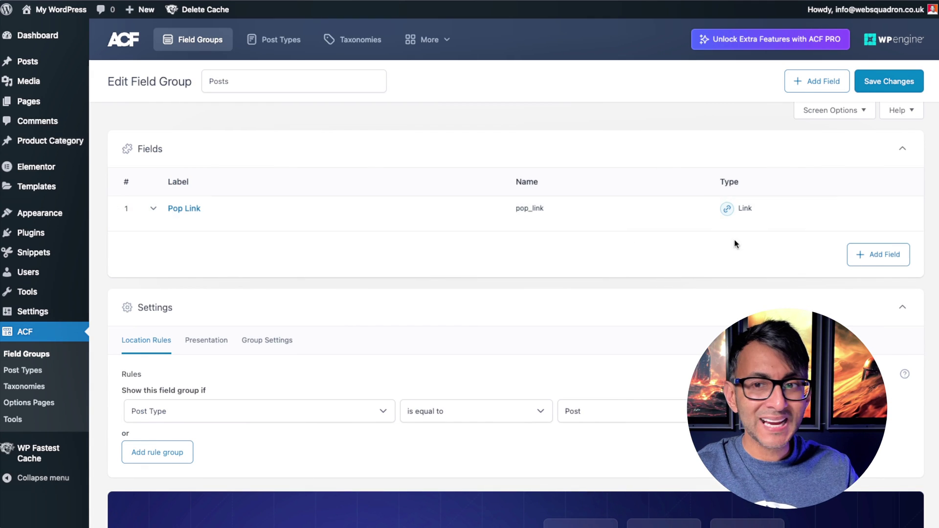
scroll(734, 215, "down", 1)
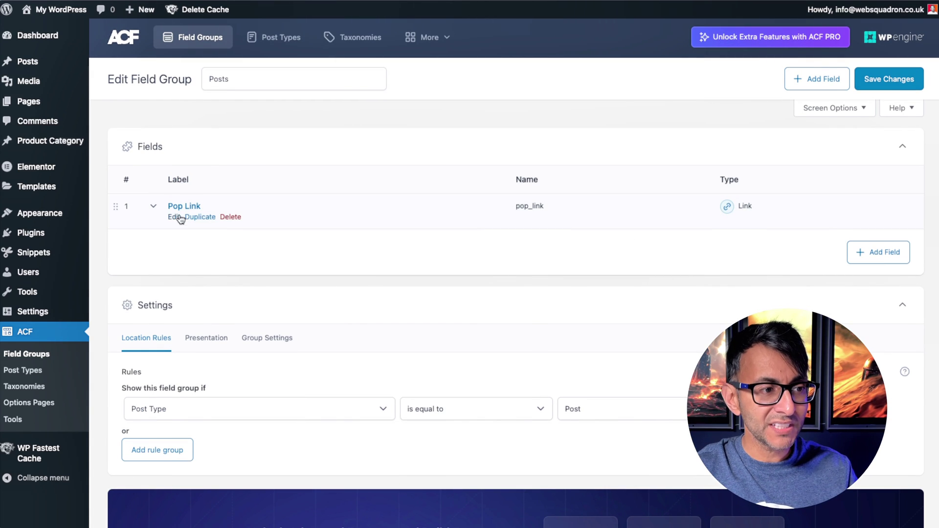
- Expand the Pop Link field's settings and keep its field type as Link
left_click(174, 222)
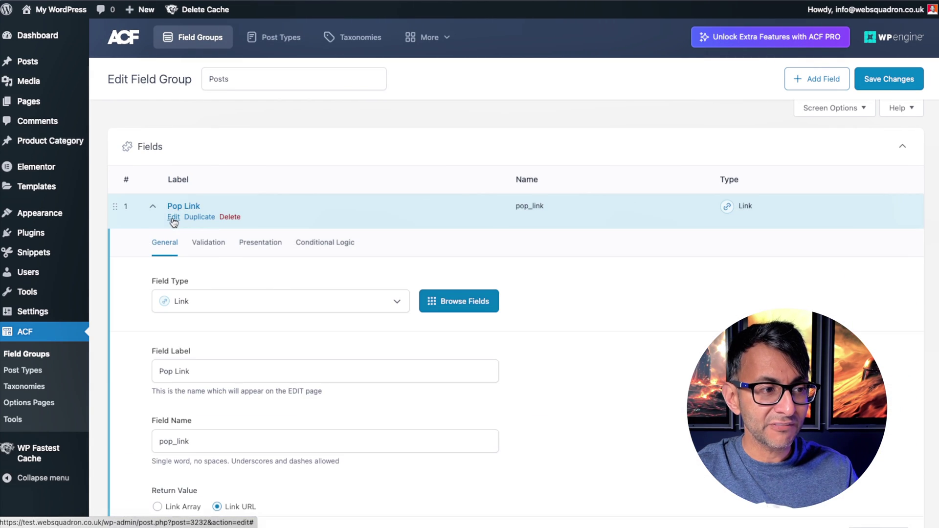
left_click(269, 301)
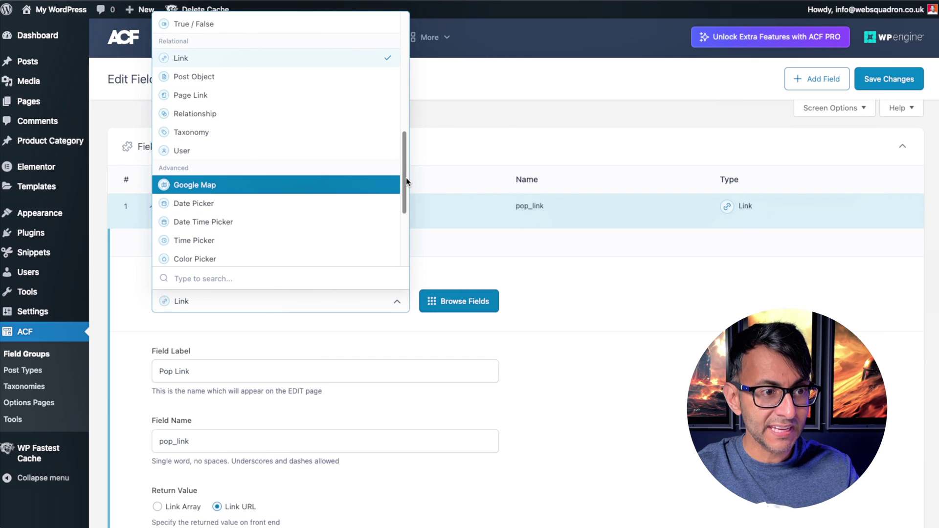
left_click_drag(406, 178, 408, 64)
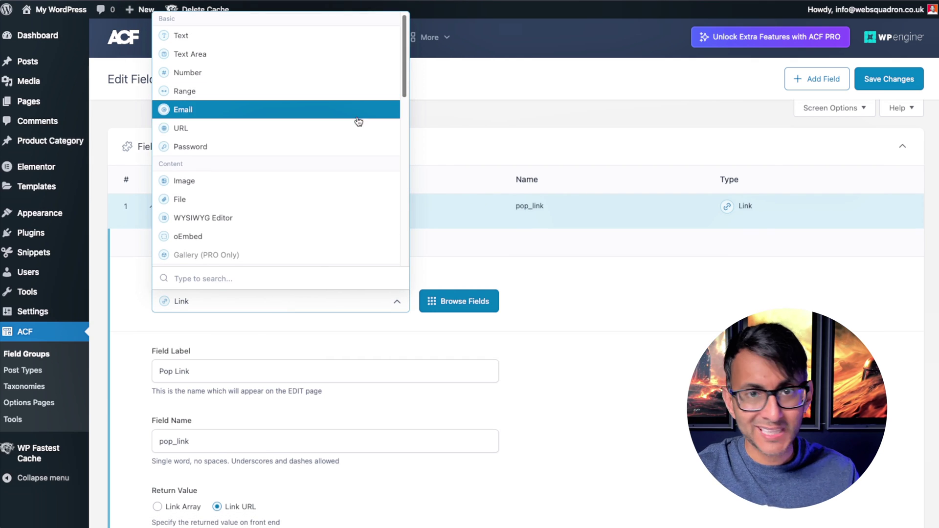
scroll(352, 185, "down", 1)
scroll(352, 185, "down", 5)
left_click(283, 182)
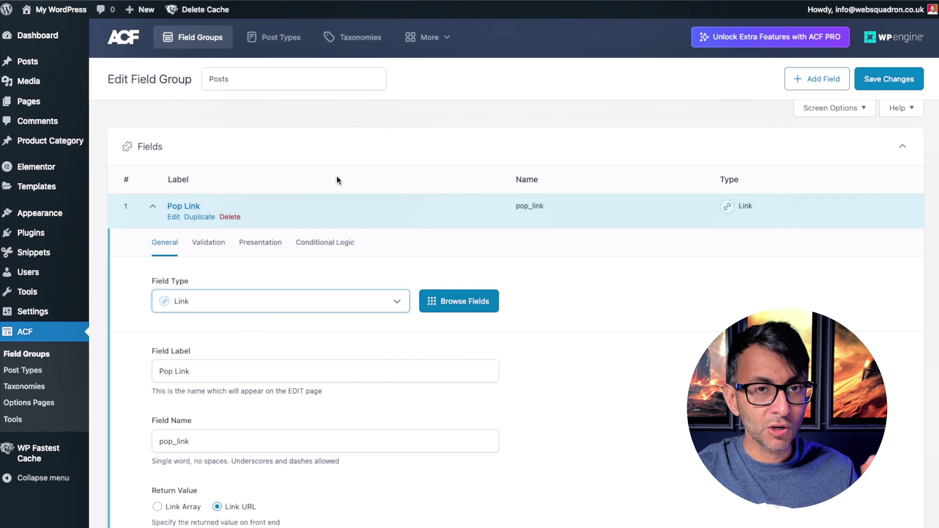
scroll(626, 228, "down", 3)
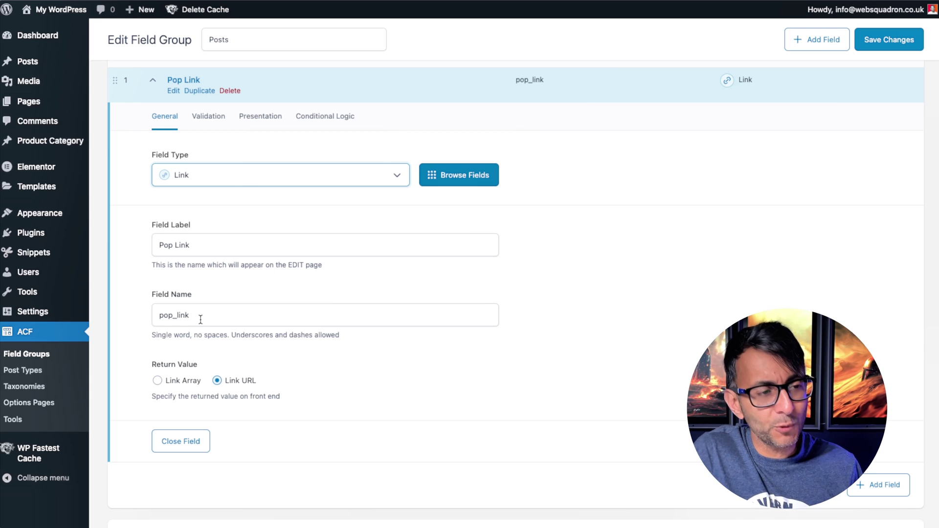
- Toggle Pop Link's Return Value between Link Array and Link URL, leaving Link URL selected
left_click_drag(200, 320, 155, 318)
left_click(630, 332)
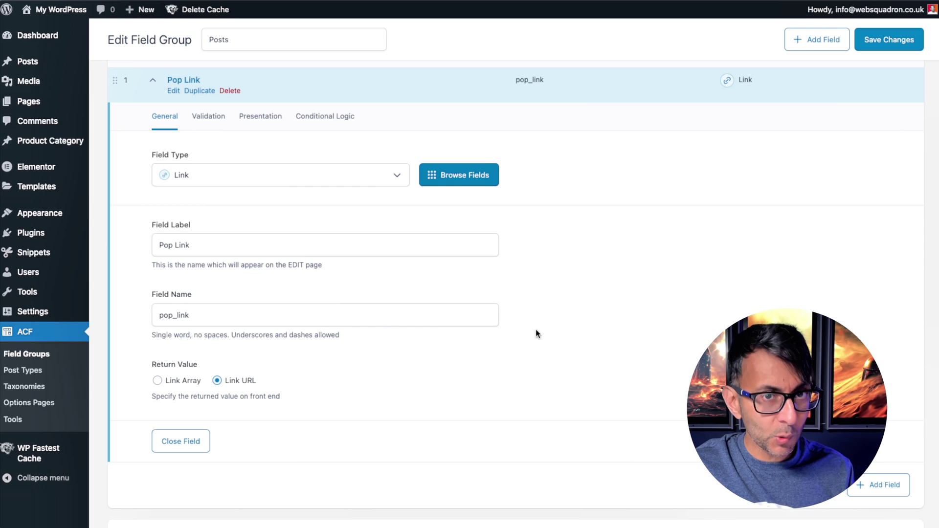
left_click(157, 381)
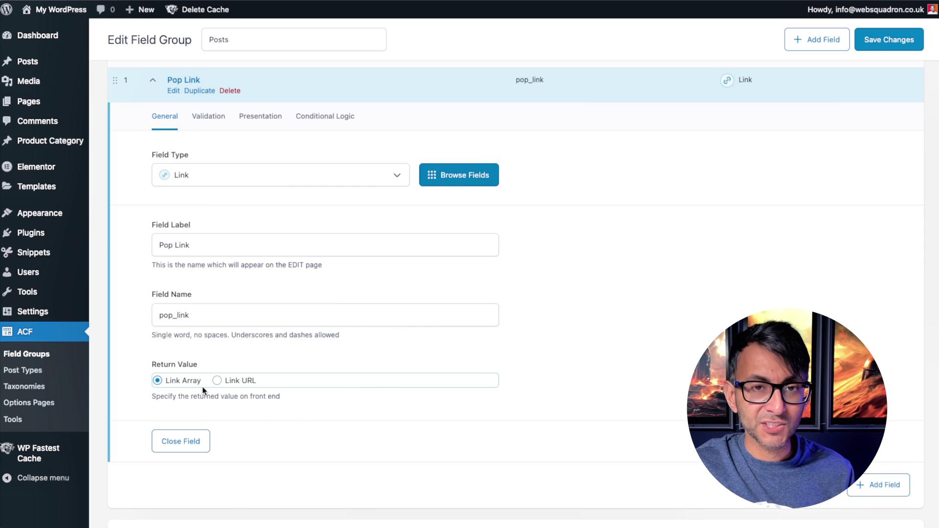
left_click(217, 381)
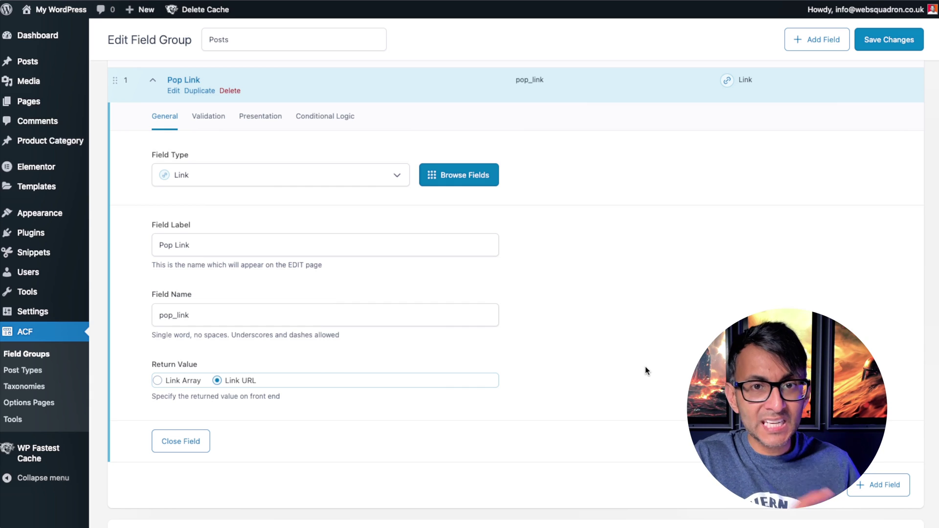
left_click(157, 380)
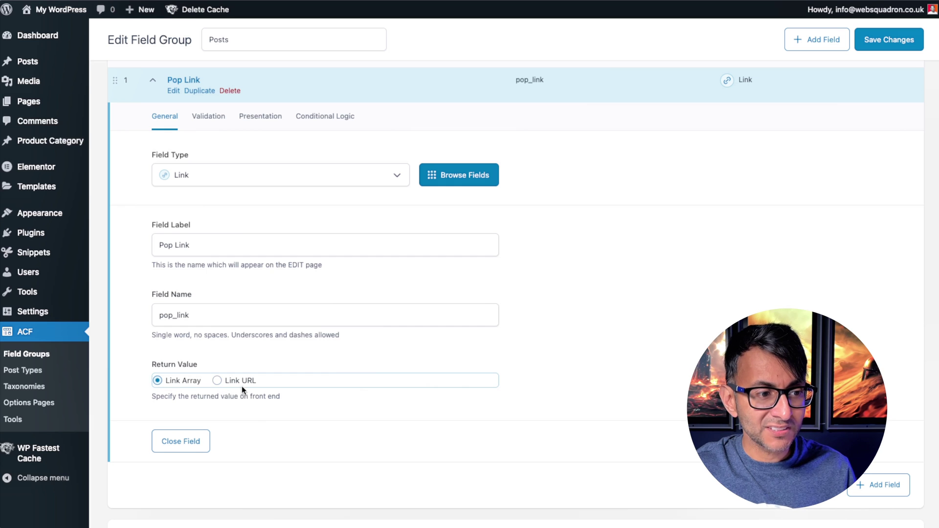
left_click(217, 381)
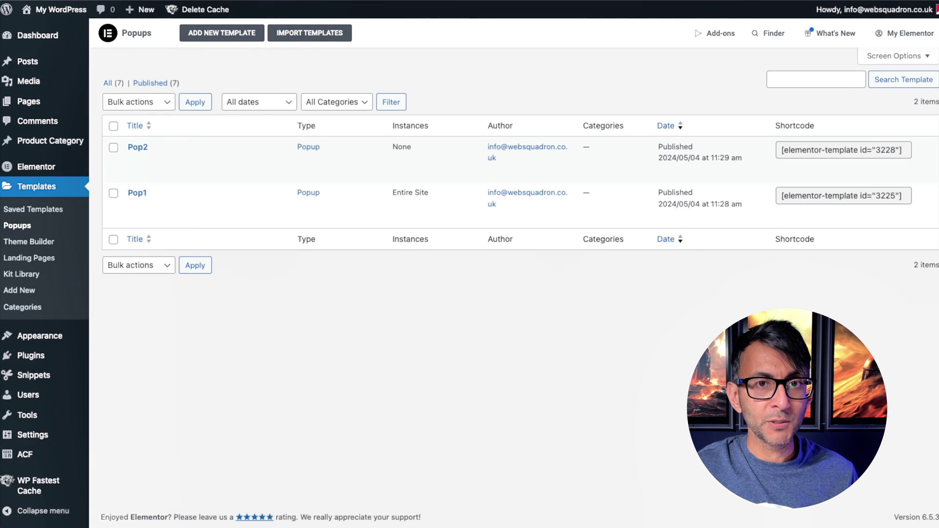
- Inspect the Pop2 template and its shortcode in Elementor's Popups list
mouse_move(352, 181)
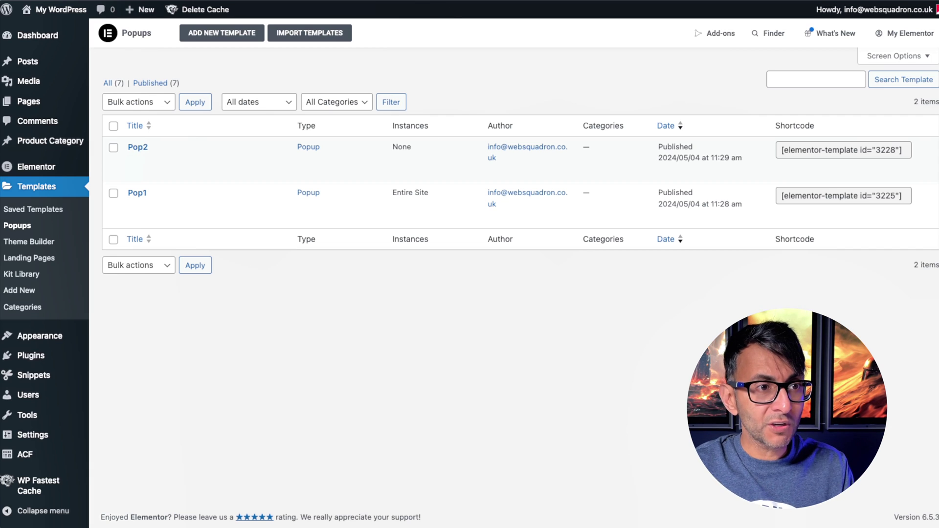
- Go to the Posts list and scroll down through it
left_click(447, 1)
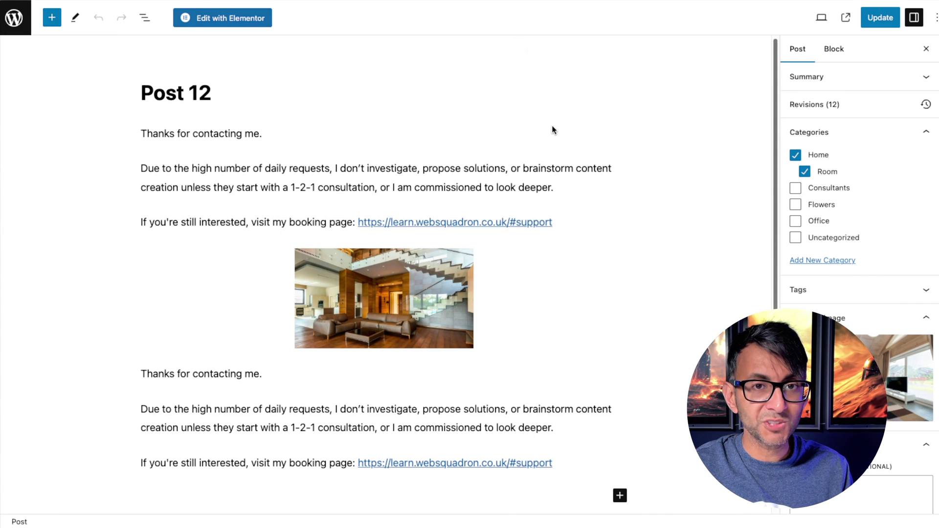
scroll(558, 206, "down", 4)
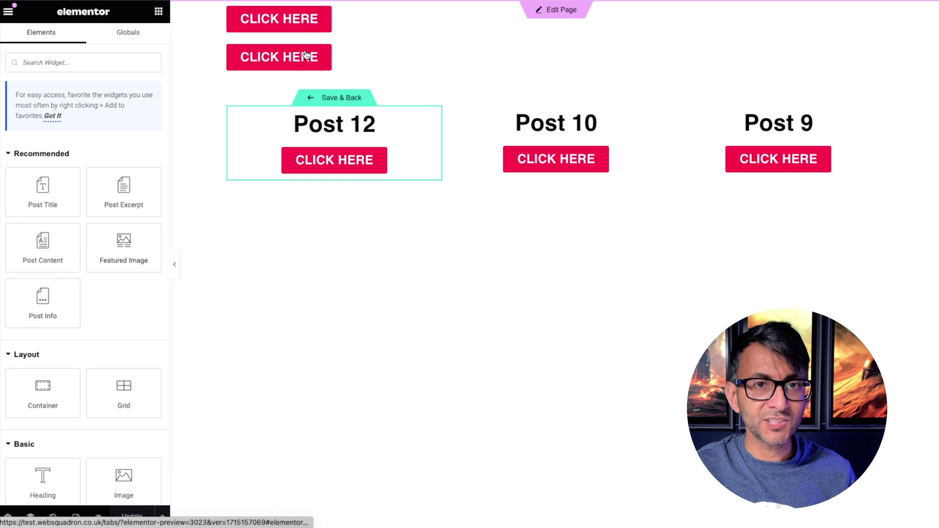
- Link the top CLICK HERE button to the Popup dynamic tag with Open Popup and Pop1
left_click(338, 18)
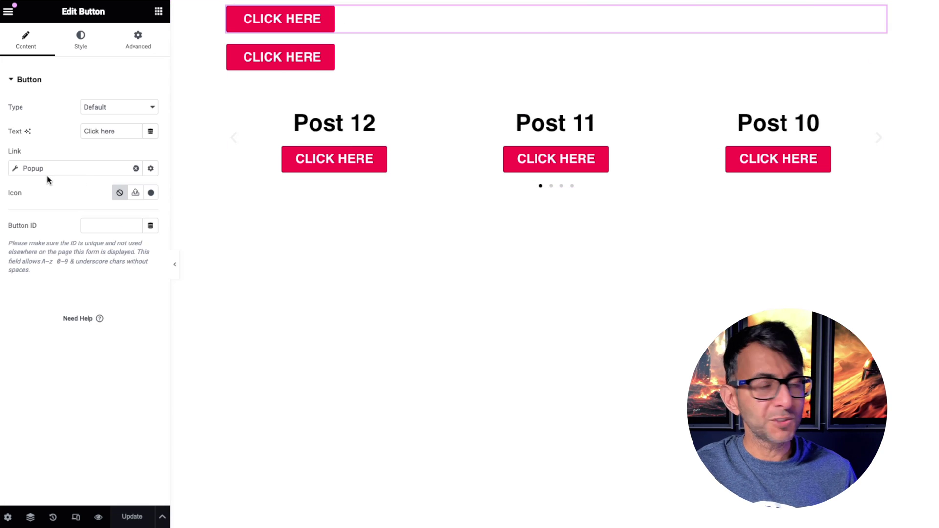
left_click(136, 168)
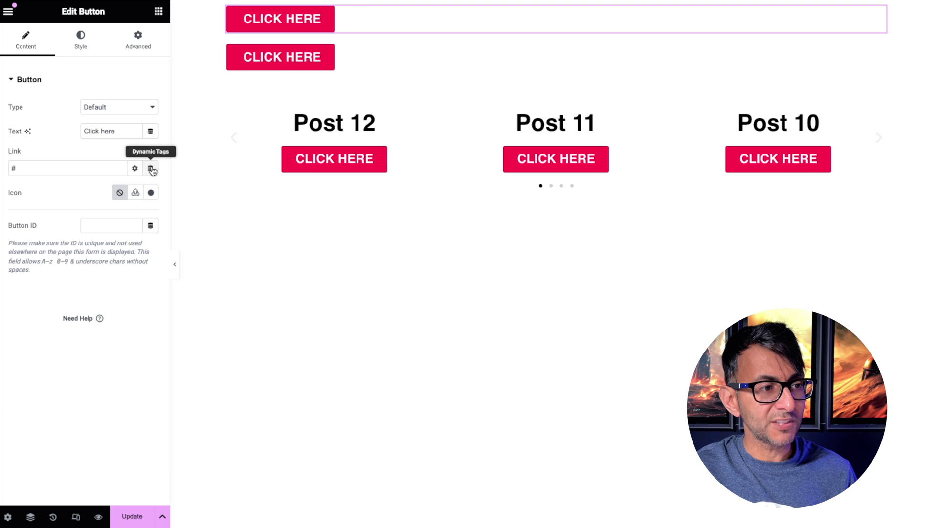
left_click(151, 170)
scroll(73, 297, "down", 3)
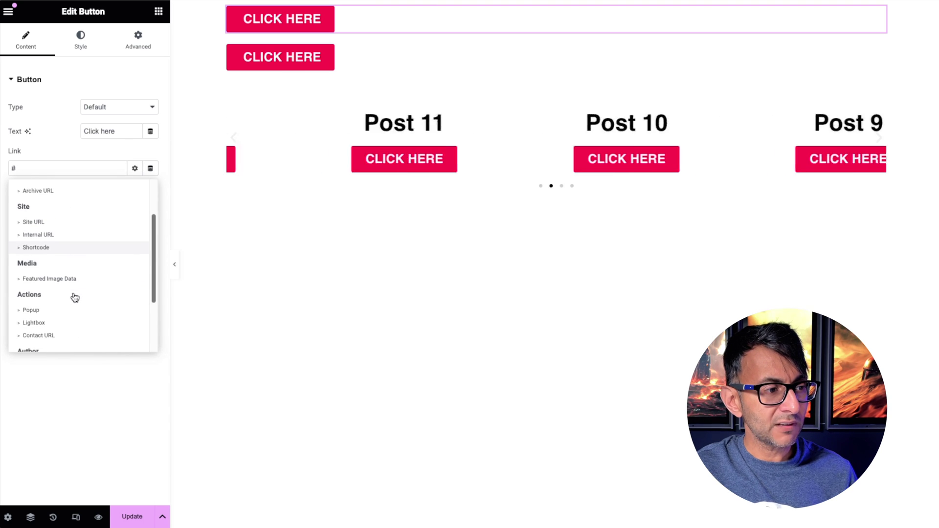
left_click(32, 298)
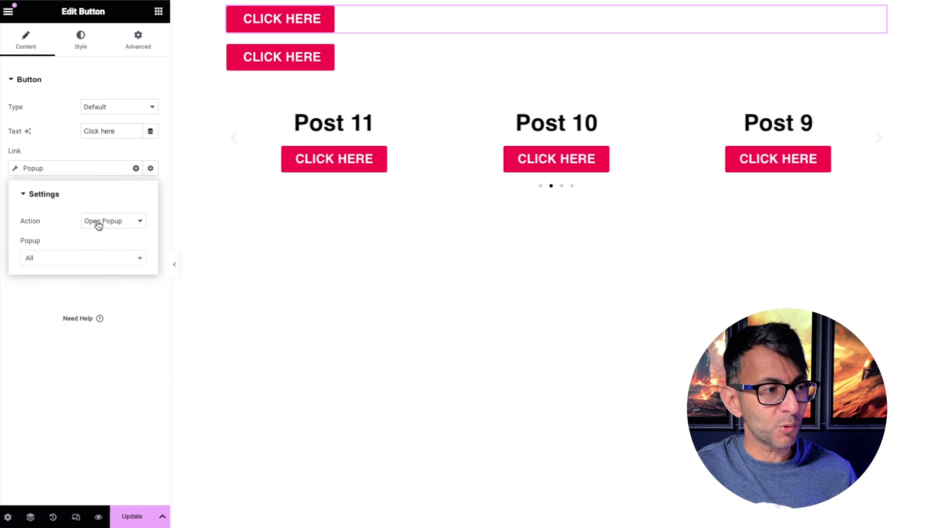
left_click(110, 260)
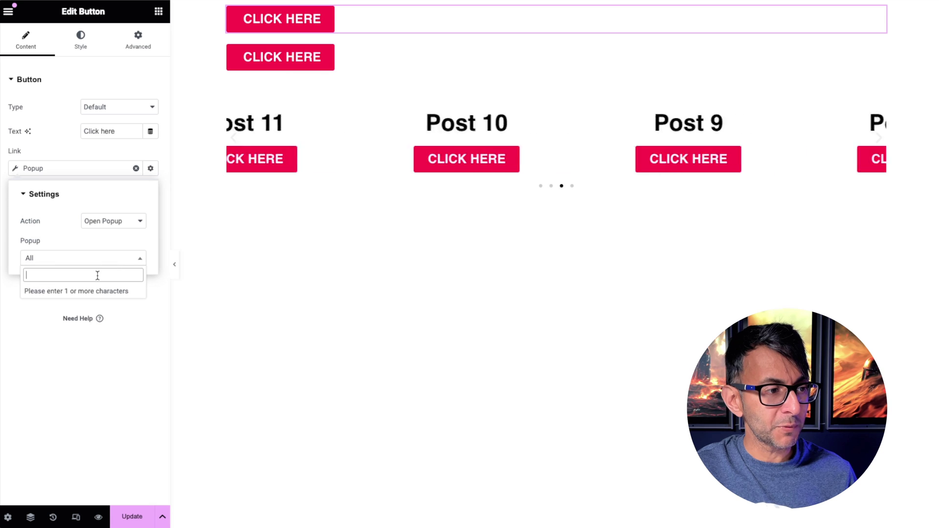
type("pop")
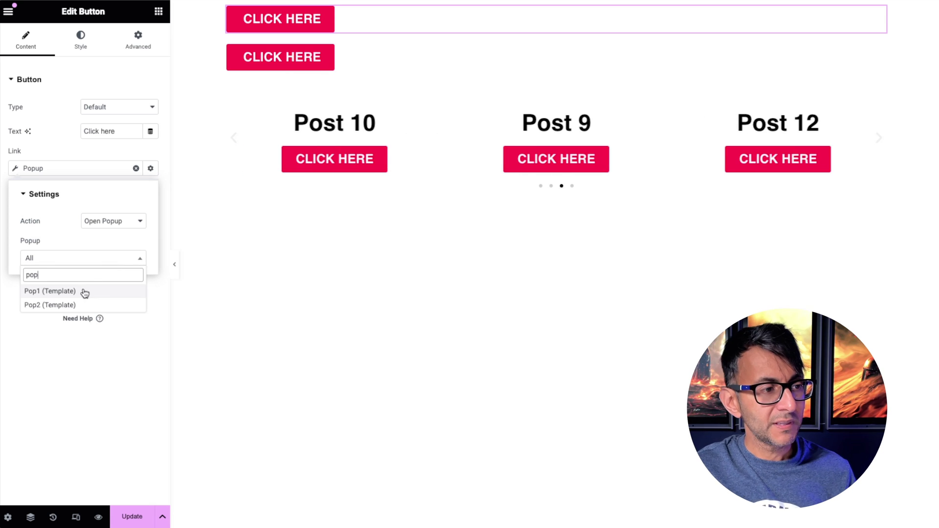
left_click(89, 292)
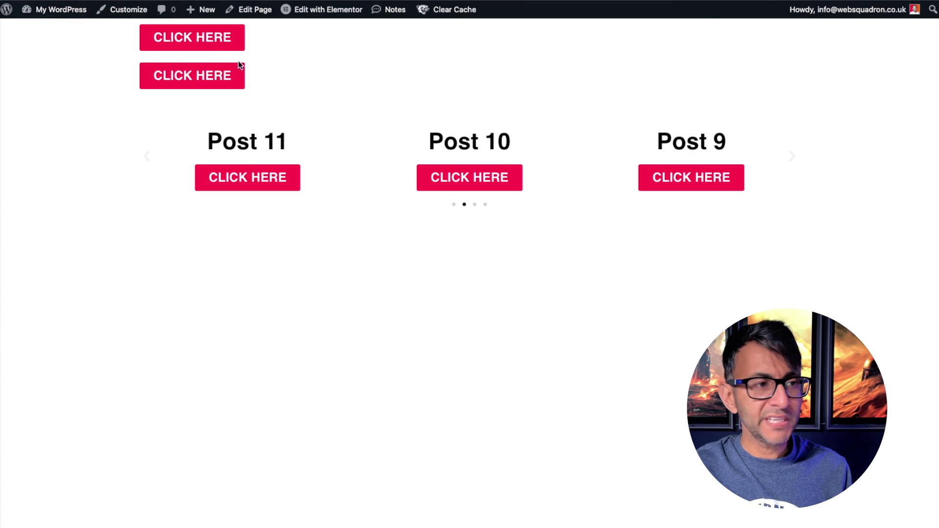
- Test the top two buttons' popups, Stay in the Loop and New Client Special Offer, then bring up the first button's link options
left_click(217, 37)
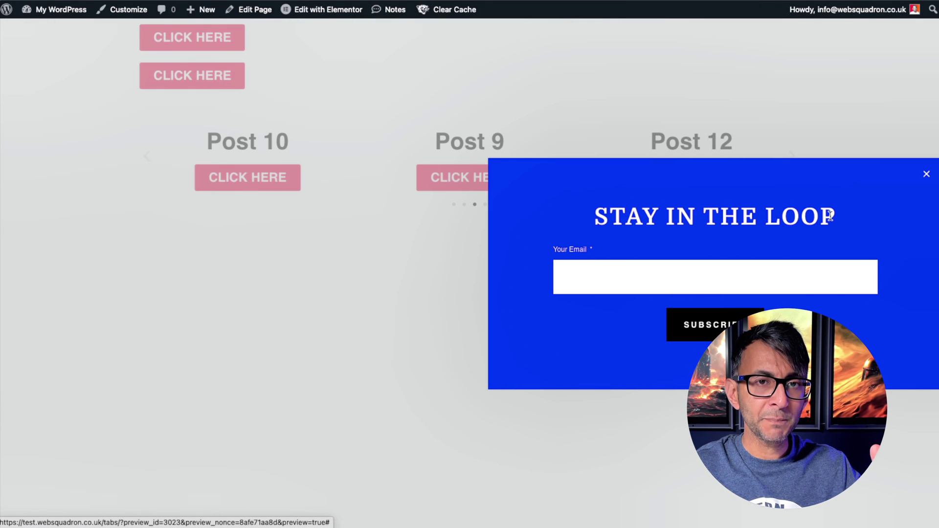
left_click(927, 174)
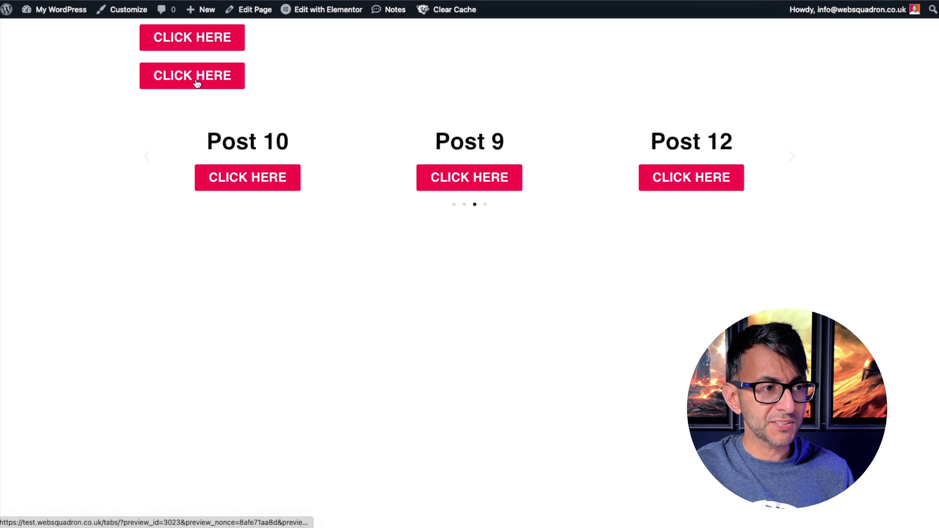
left_click(197, 83)
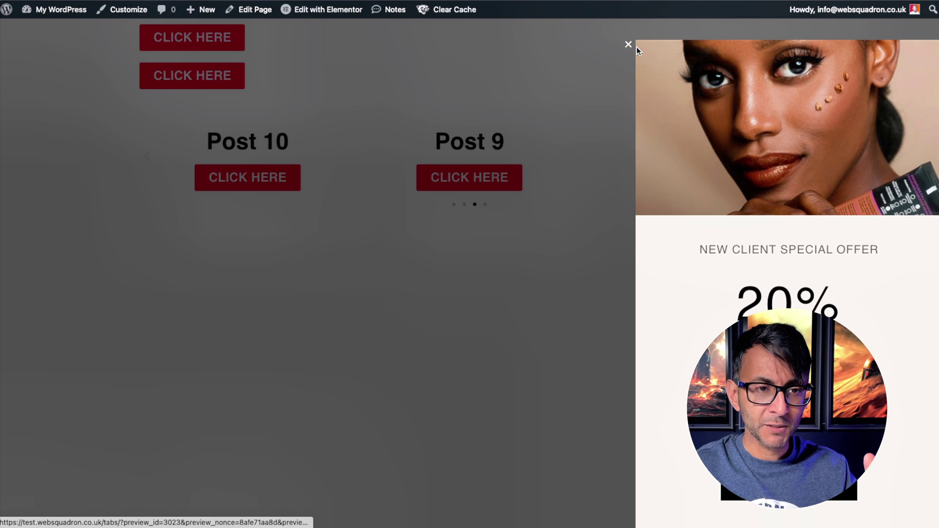
left_click(629, 44)
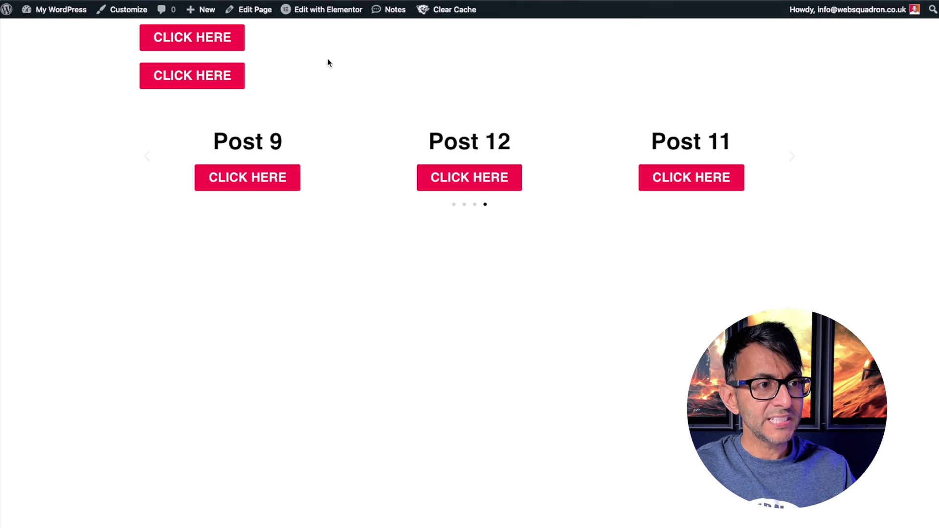
right_click(214, 44)
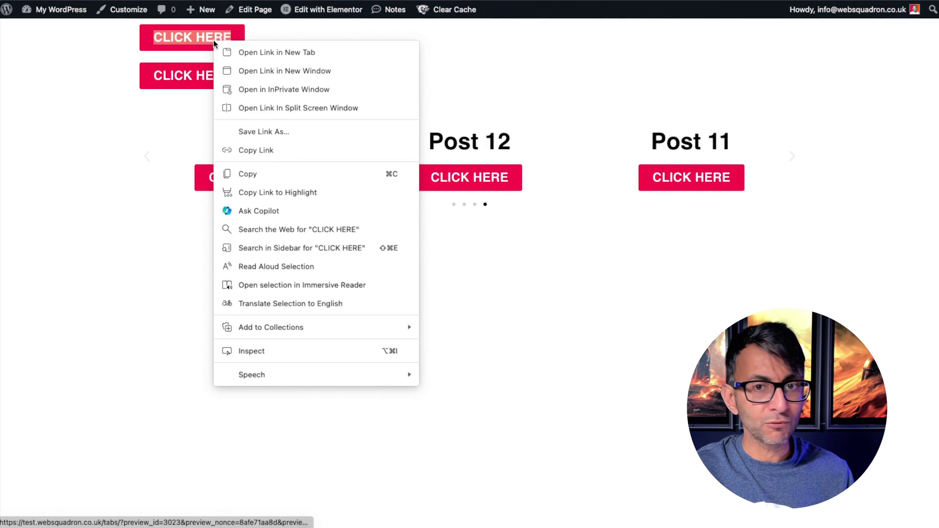
- Copy the first button's popup link address into the text editor
left_click(292, 150)
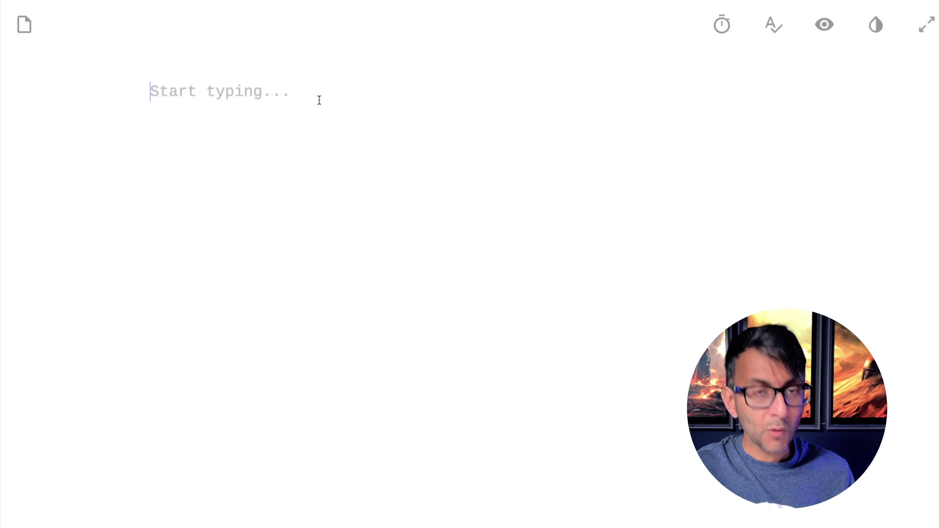
type("https://test.websquadron.co.uk/tabs/?preview_id=3023&preview_nonce=8afe71aa8d&preview=true#elementor-action%3Aaction%3Dpopup%3Aopen%26settings%3DeyJpZCI6IjMyMjUiLCJ0b2dnbGUiOmZhbHNlfQ%3D%3D")
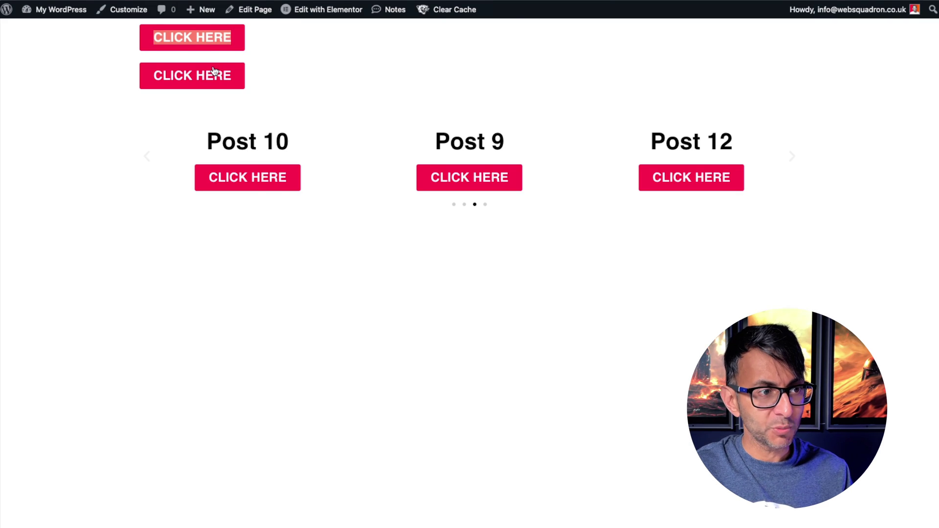
right_click(213, 71)
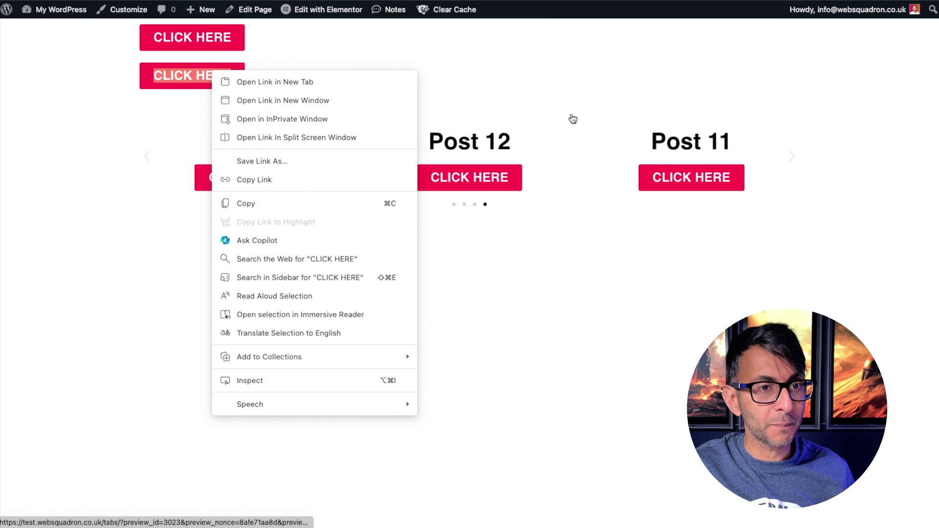
key("Escape")
- Select the pasted URL from #elementor- to its end
left_click_drag(150, 91, 451, 201)
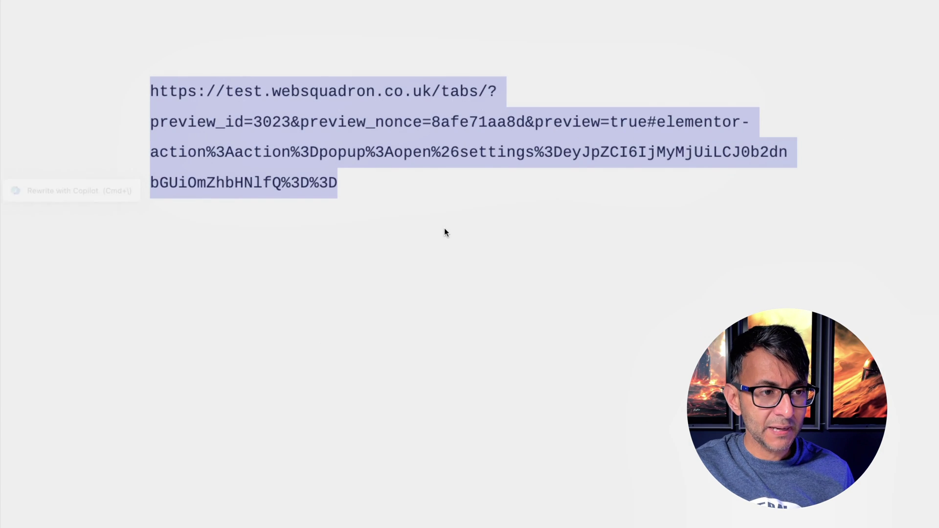
left_click(435, 201)
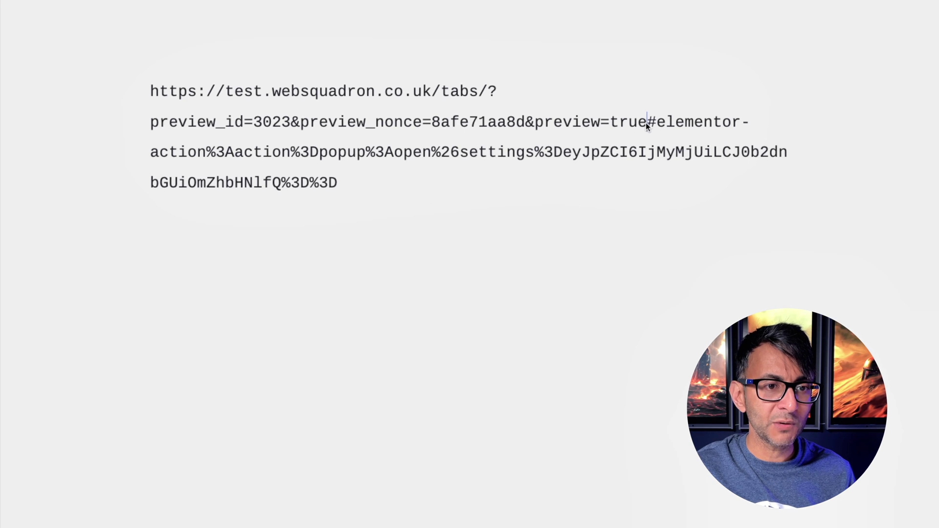
left_click_drag(646, 122, 692, 128)
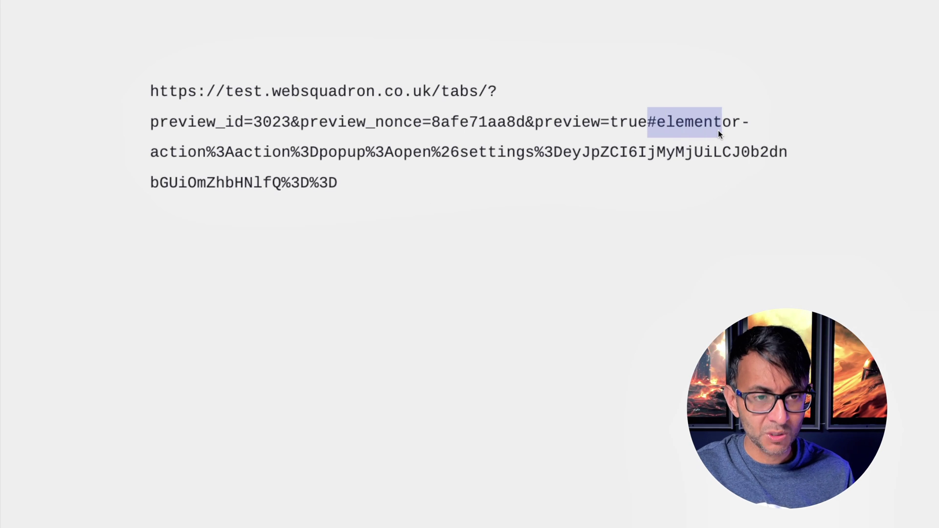
left_click(643, 126)
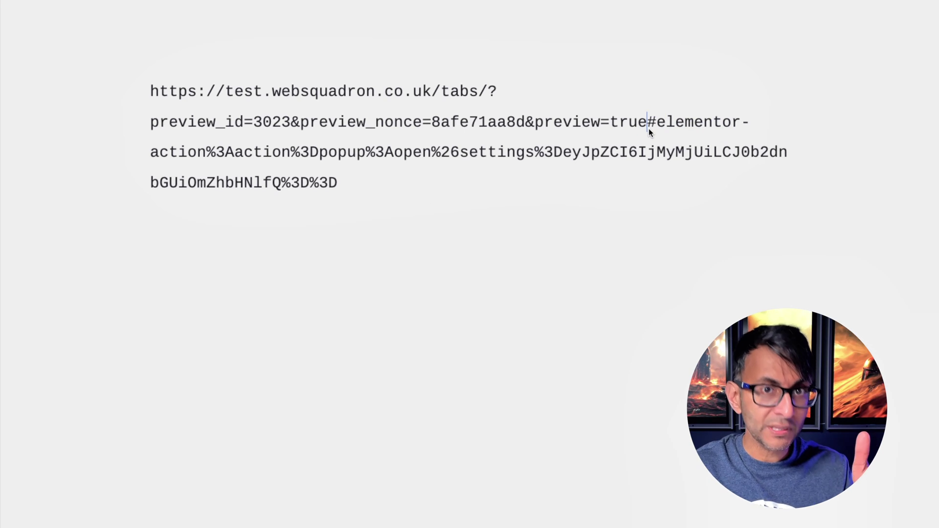
left_click_drag(649, 128, 677, 192)
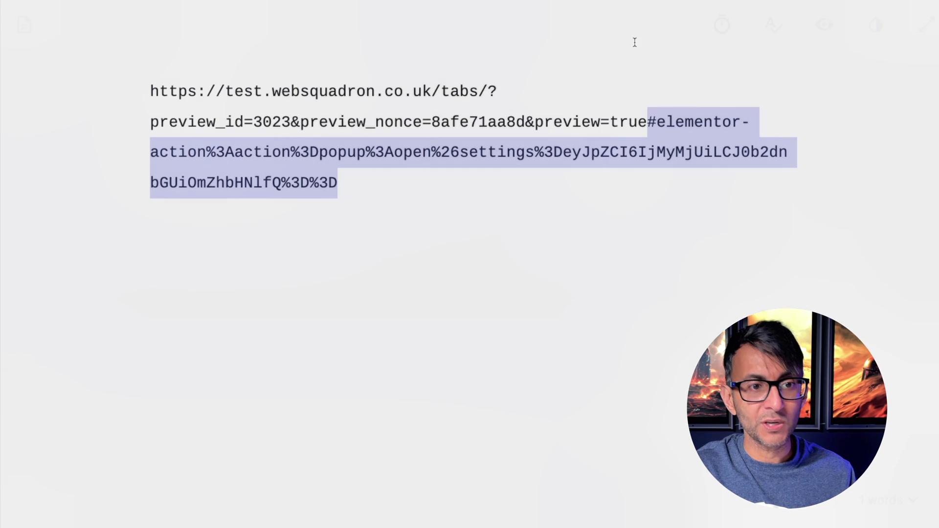
- Reselect the #elementor- anchor portion of the pasted popup URL
left_click(428, 210)
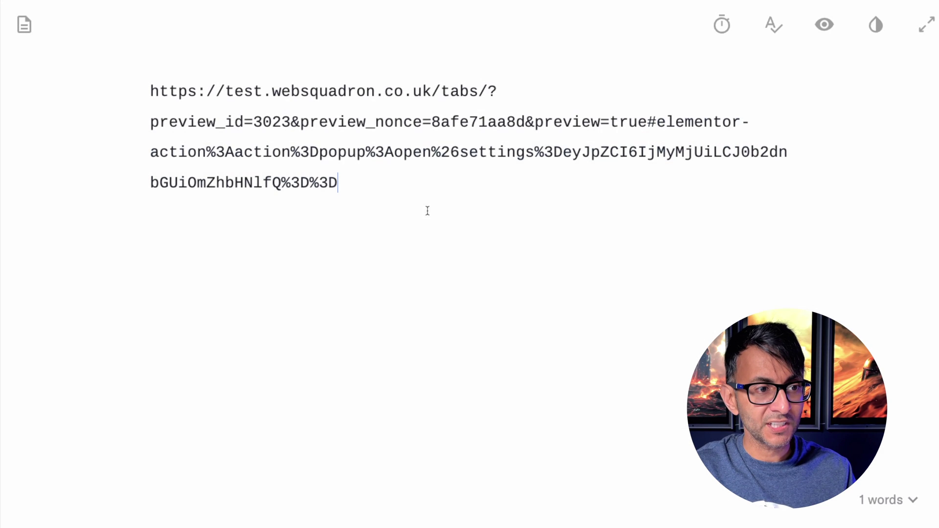
left_click_drag(428, 210, 644, 122)
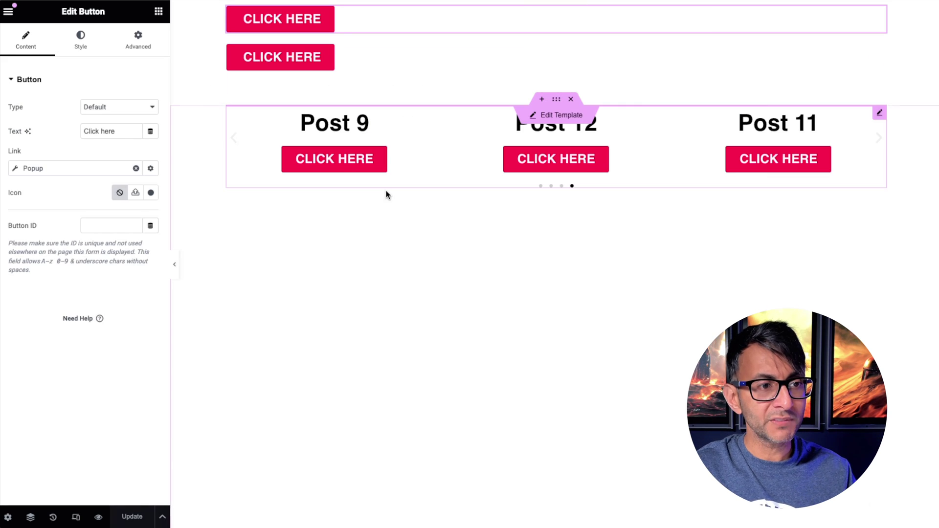
- Open the carousel's loop item template, save back to the page, and select the Loop Carousel
left_click(553, 117)
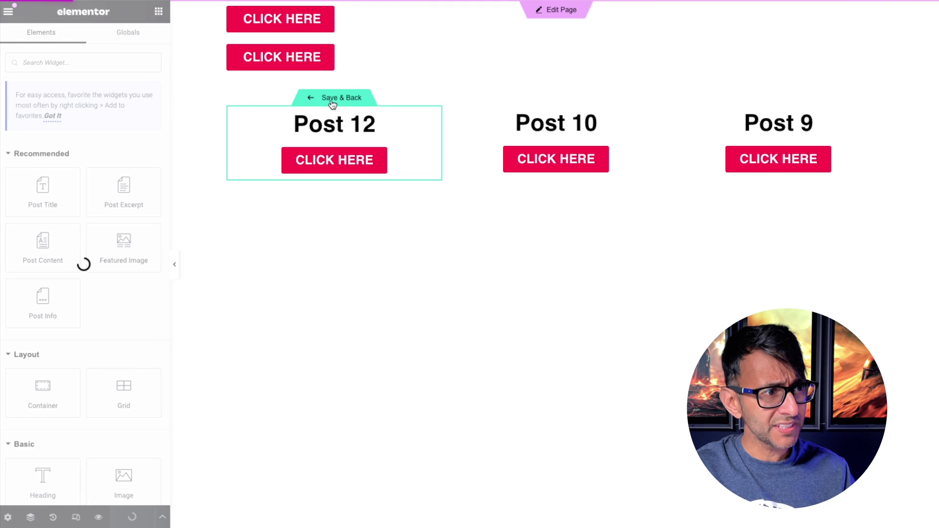
left_click(332, 99)
left_click(495, 145)
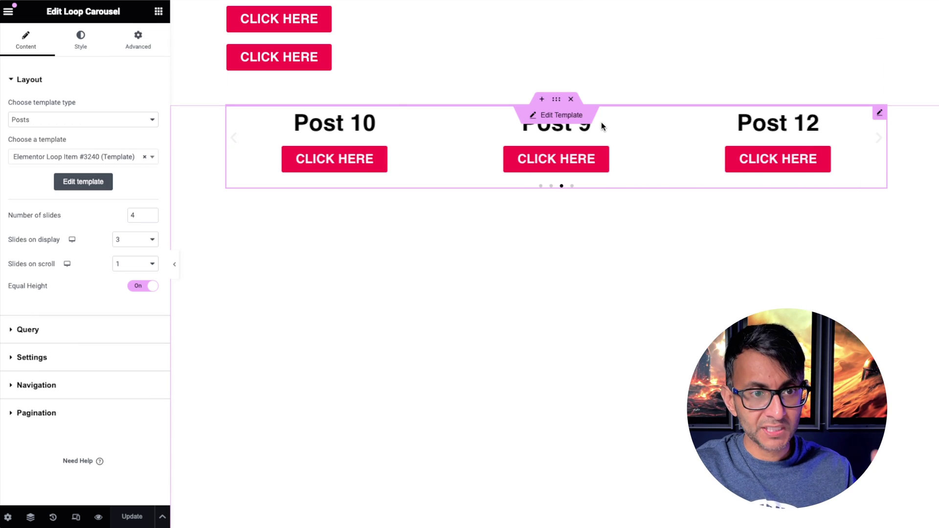
- Open the carousel's loop item template and select Post 12's CLICK HERE button
left_click(568, 116)
left_click(385, 128)
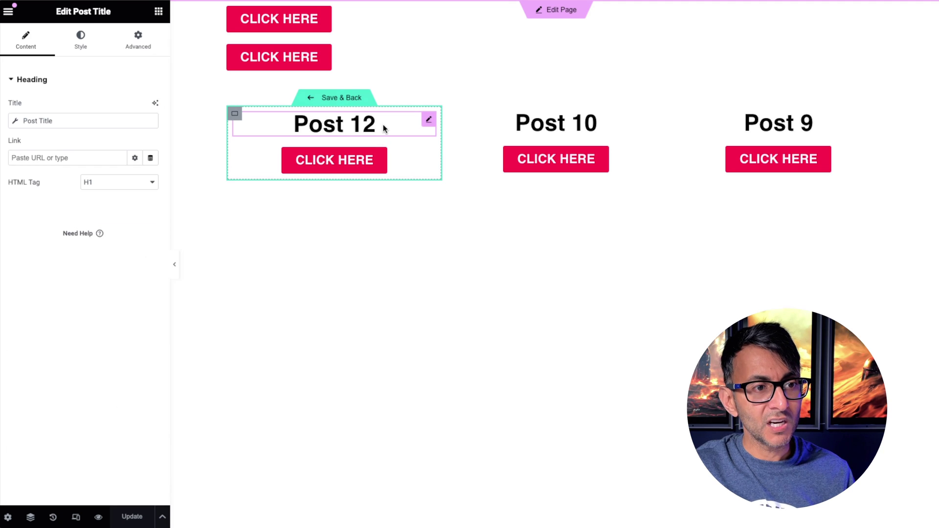
left_click(413, 155)
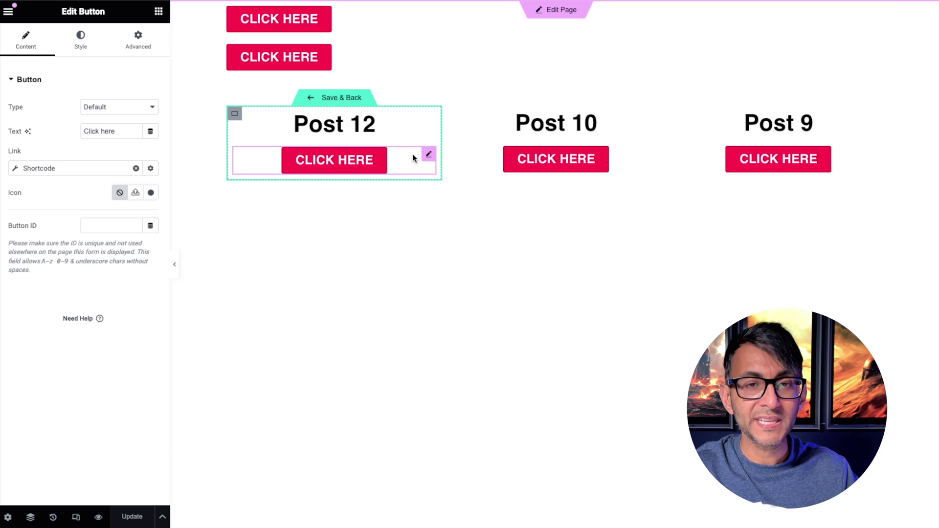
- Replace the button's raw pop_link shortcode link with the ACF URL Field tag and open its settings
left_click(136, 169)
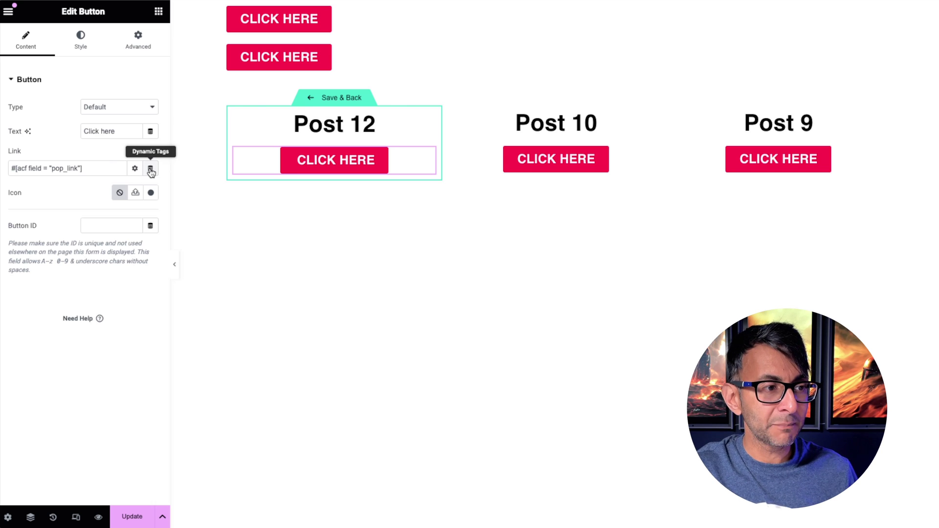
left_click(151, 170)
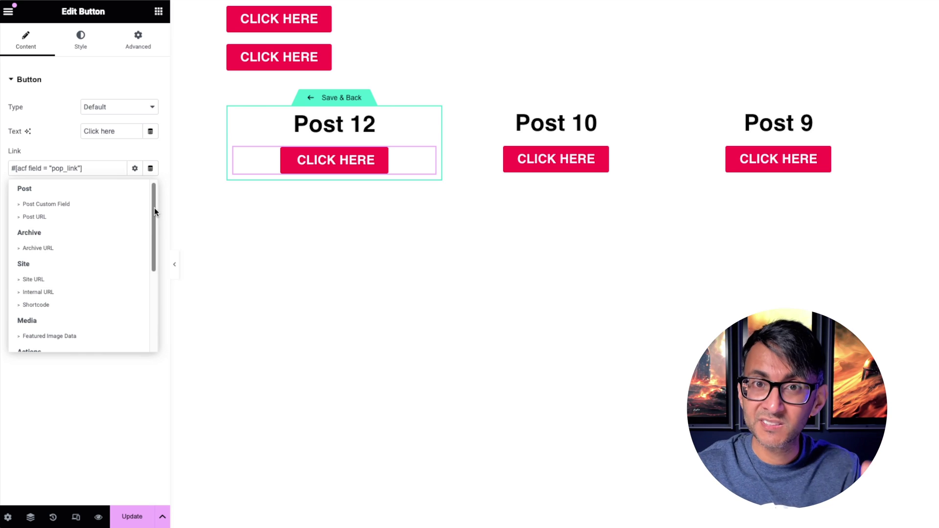
left_click_drag(154, 211, 150, 318)
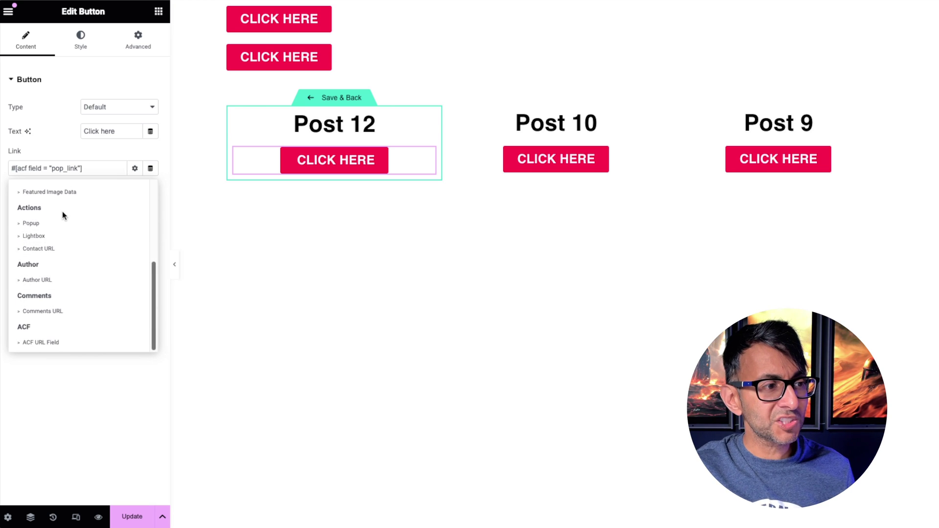
left_click(67, 344)
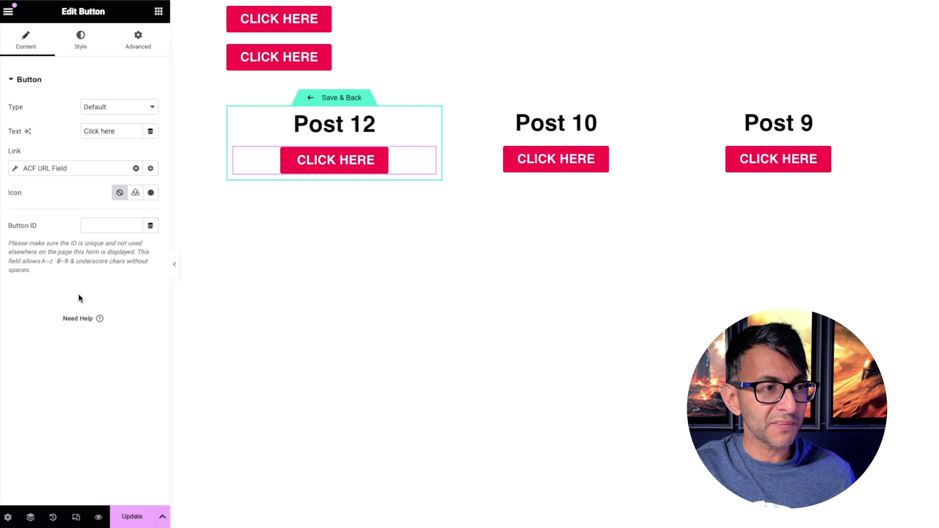
left_click(14, 169)
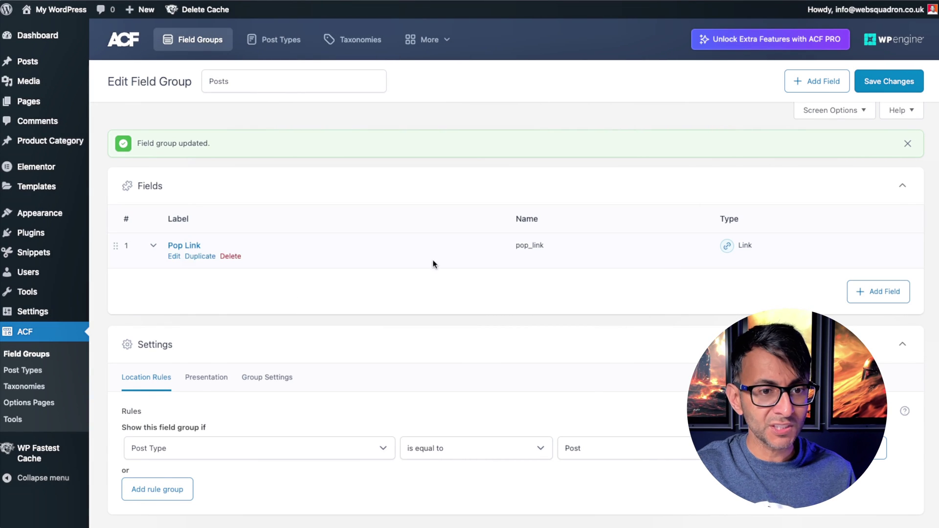
- Expand the Pop Link field in ACF and review its available field types
left_click(153, 246)
left_click(353, 342)
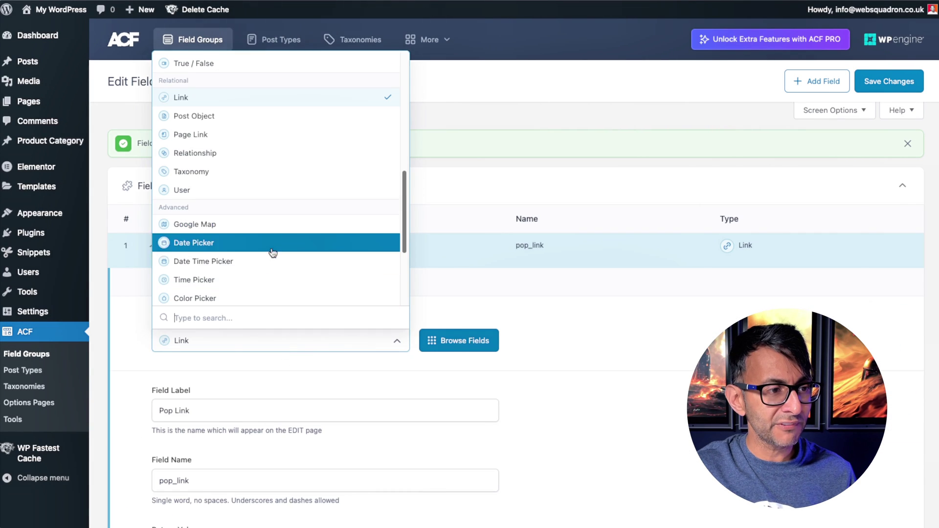
scroll(273, 253, "up", 5)
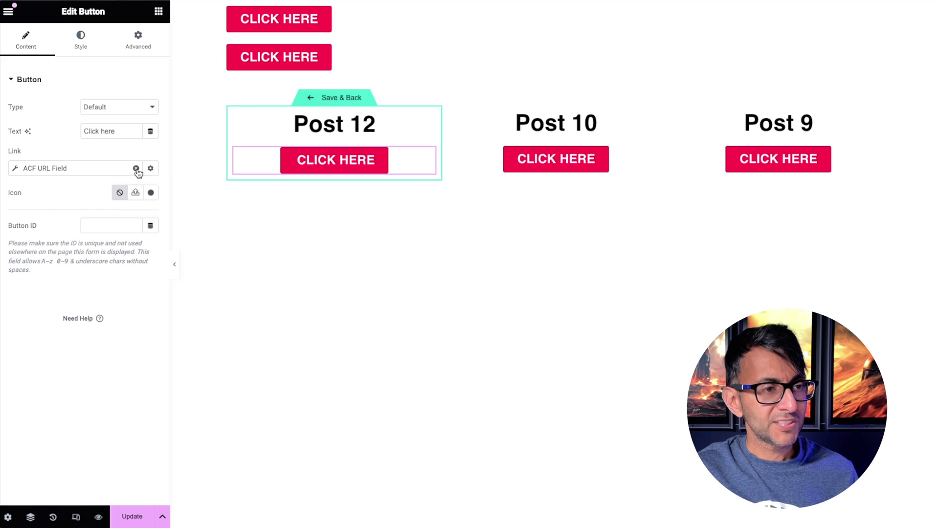
- Remove the ACF URL Field tag from the button link and browse the Dynamic Tags list again
left_click(137, 169)
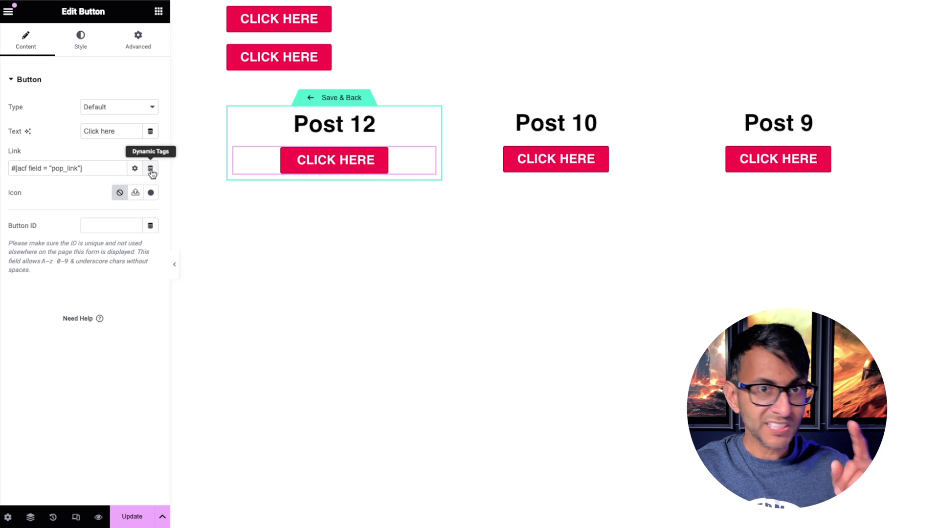
left_click(151, 169)
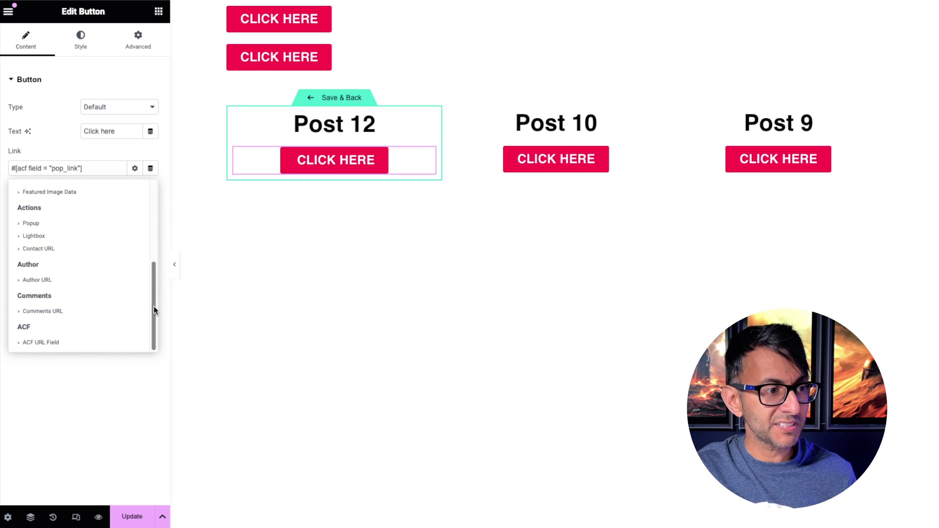
left_click_drag(153, 306, 155, 213)
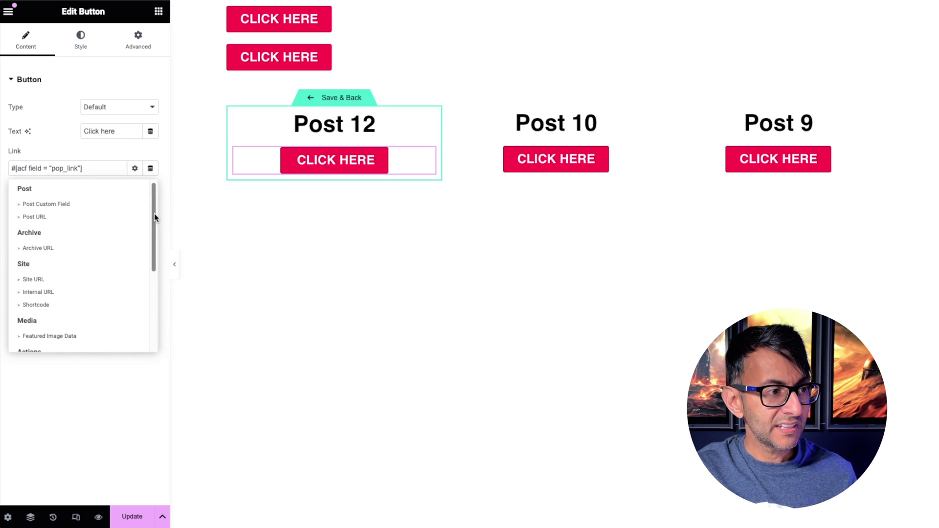
scroll(55, 306, "down", 1)
- Switch the link to the Shortcode tag and paste [acf field = "pop_link"] into it
left_click(55, 304)
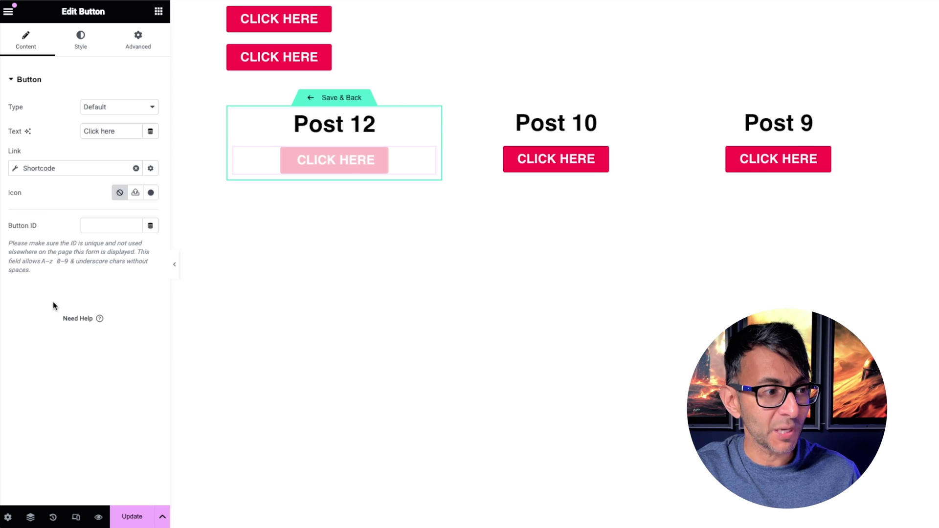
left_click(19, 170)
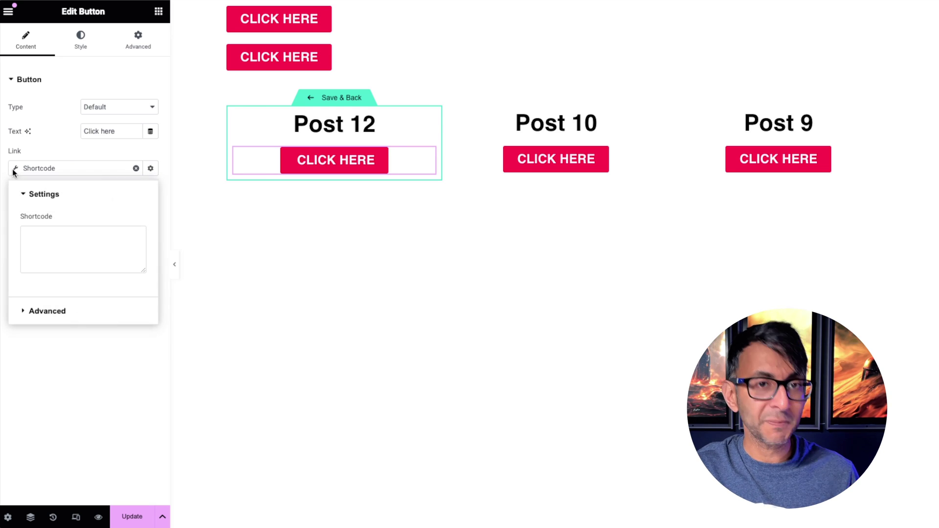
left_click(48, 239)
type("[acf field = \"pop_link\"]")
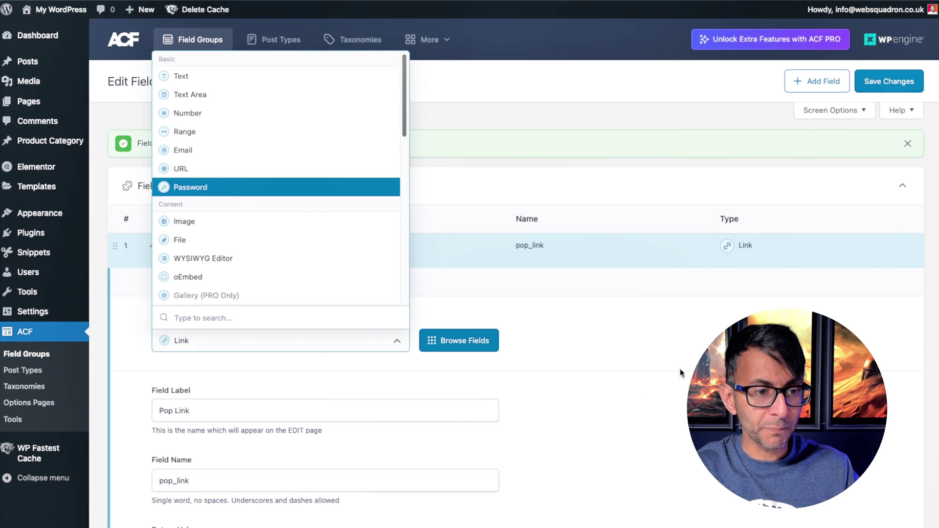
- Close the ACF field types list and select the shortcode text to check it
left_click(580, 388)
scroll(580, 388, "down", 4)
left_click_drag(216, 273, 140, 267)
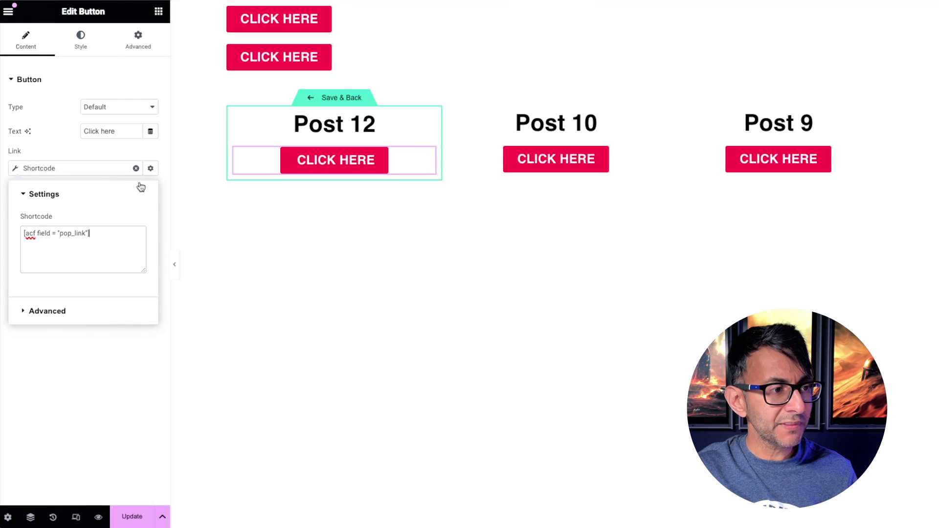
left_click_drag(113, 235, 42, 210)
key("super+c")
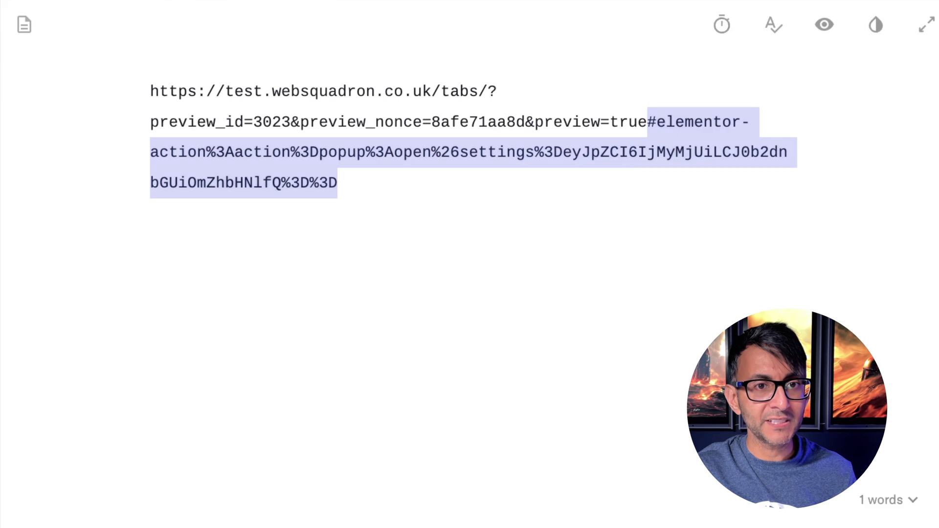
- Paste the pop_link shortcode below the saved URL, then recheck it in the Shortcode tag settings
left_click(438, 277)
key("super+v")
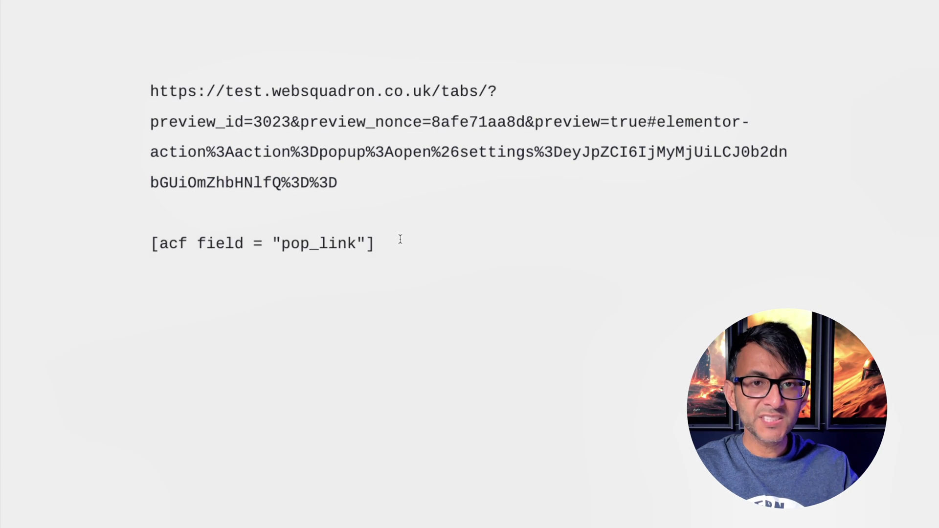
left_click_drag(376, 245, 150, 243)
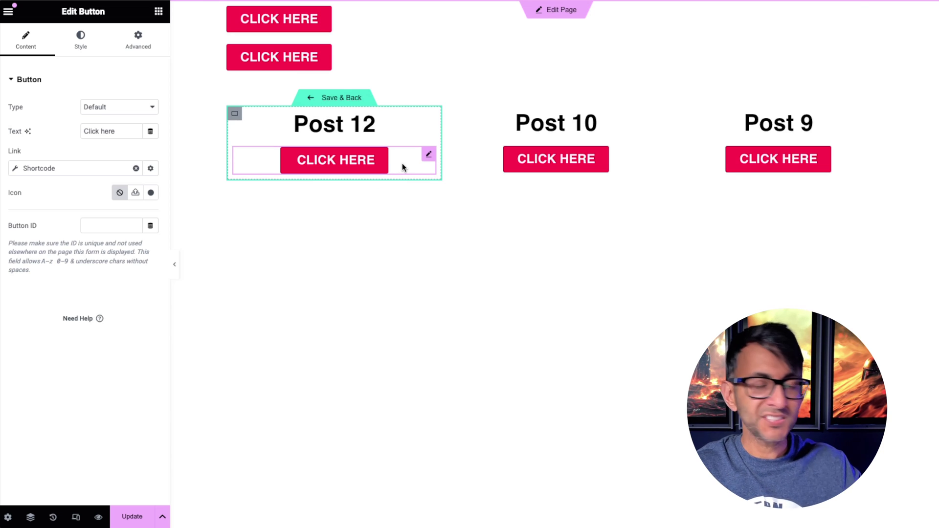
left_click(17, 170)
left_click(17, 171)
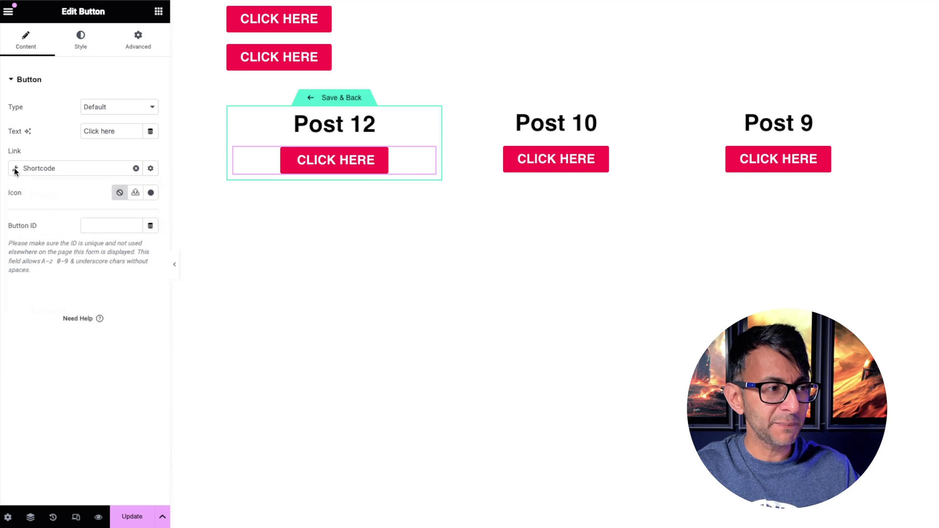
left_click(17, 170)
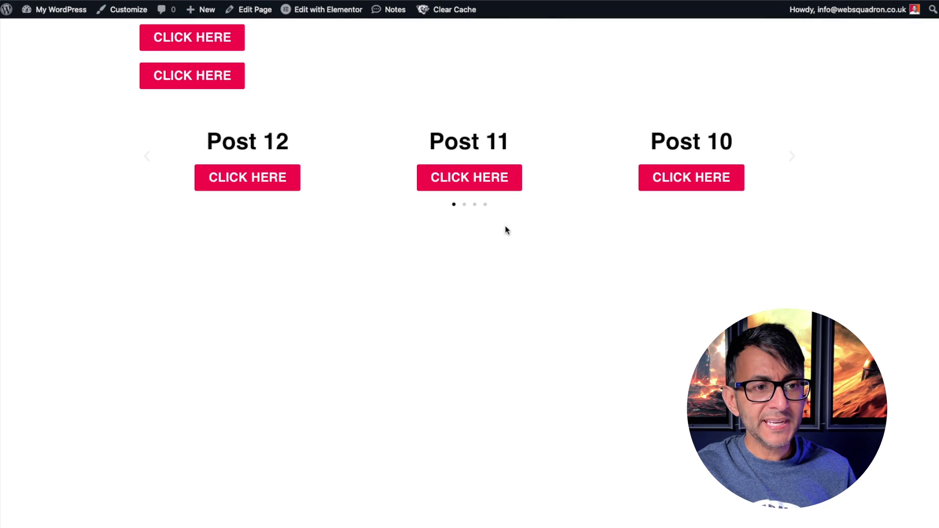
- Test Post 12's button opens STAY IN THE LOOP and Post 11's opens the special offer popup
left_click(258, 184)
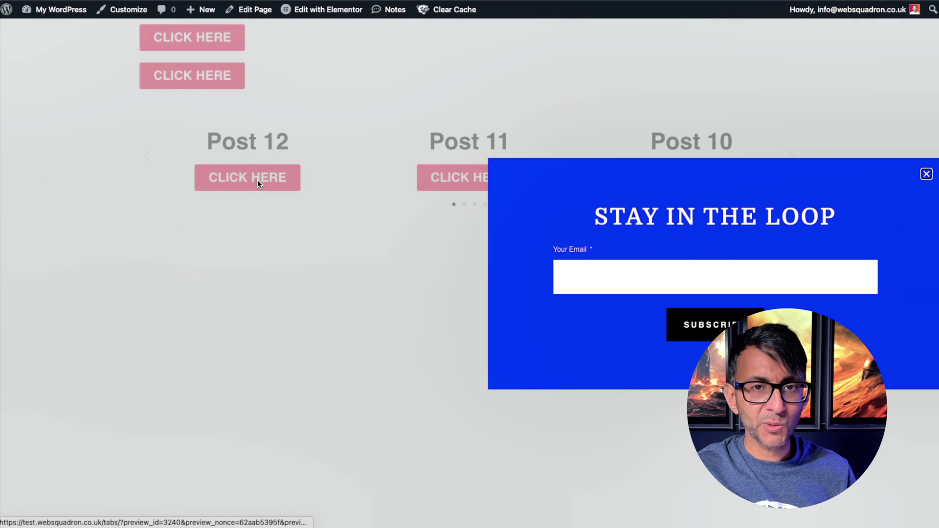
left_click(266, 236)
left_click(450, 182)
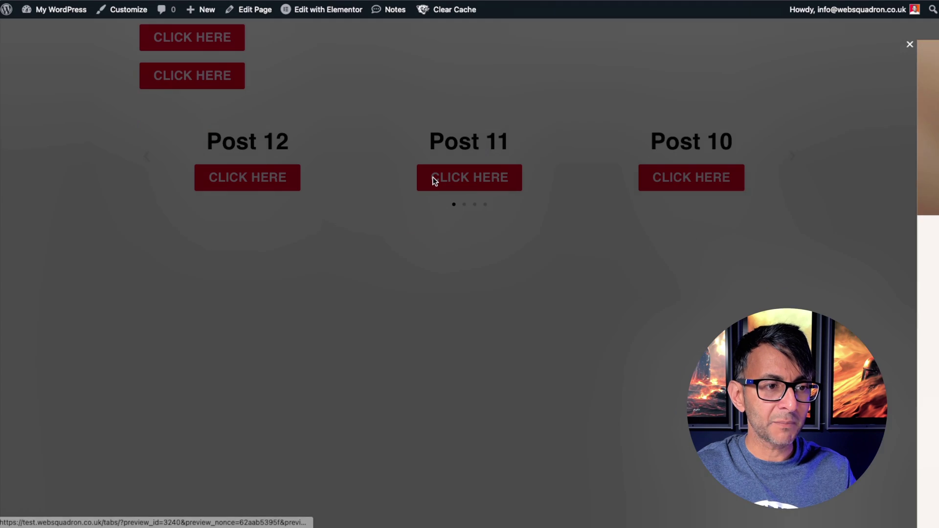
left_click(429, 282)
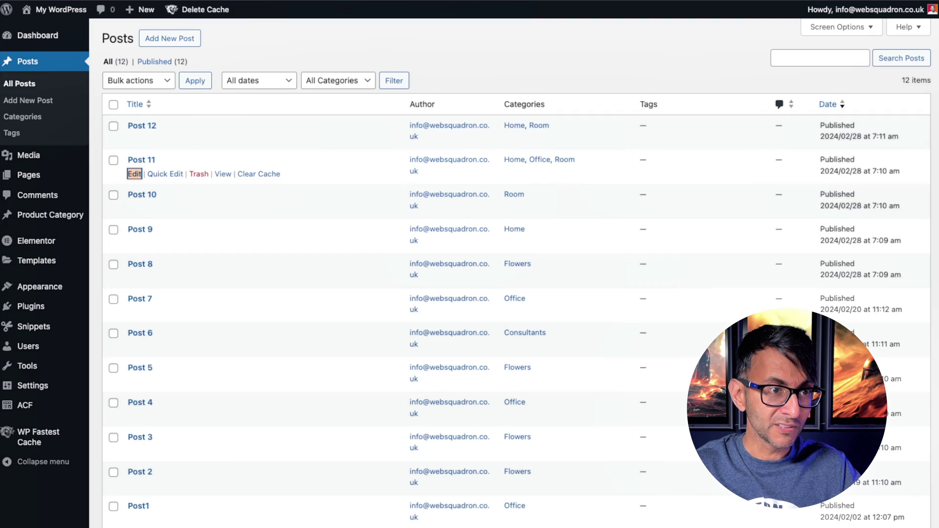
scroll(367, 172, "down", 2)
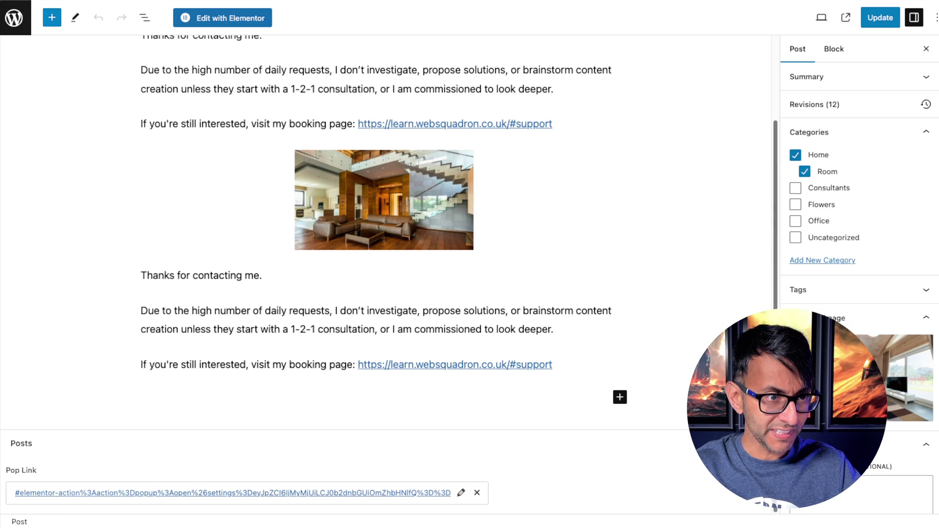